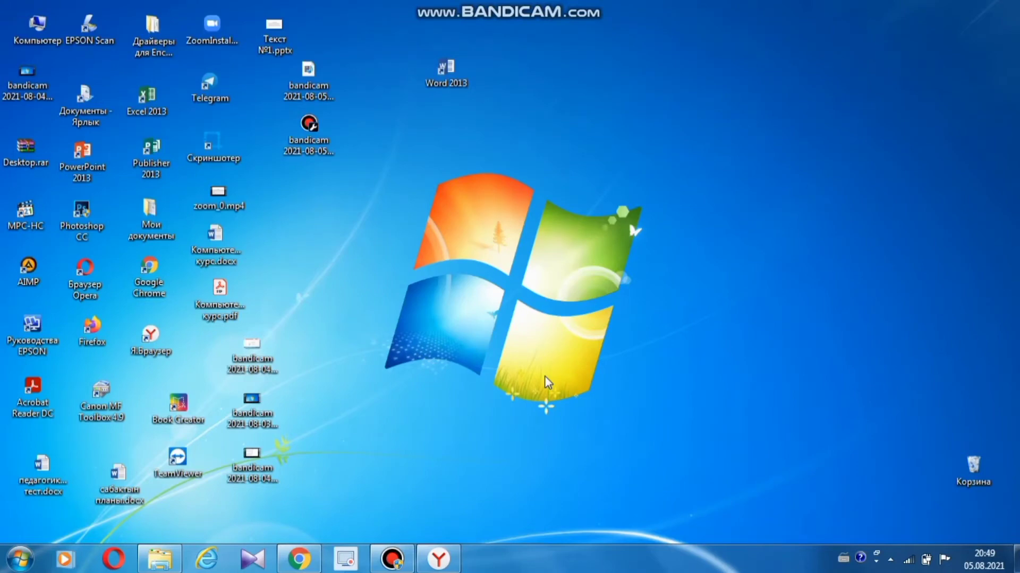
# Step: Open Word 2013, create a blank document and dismiss the Office activation wizard
pyautogui.doubleClick(446, 66)
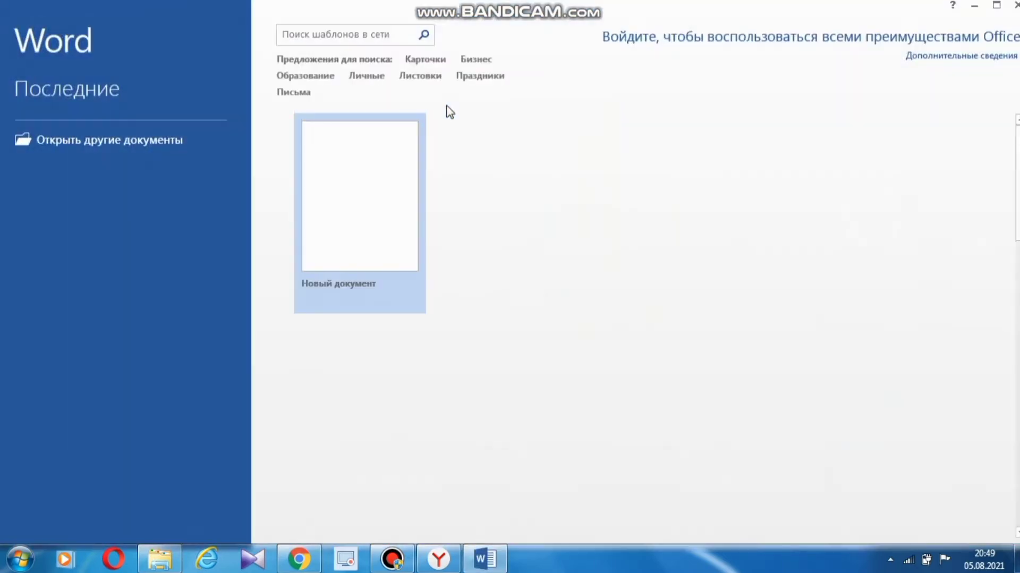
pyautogui.click(328, 218)
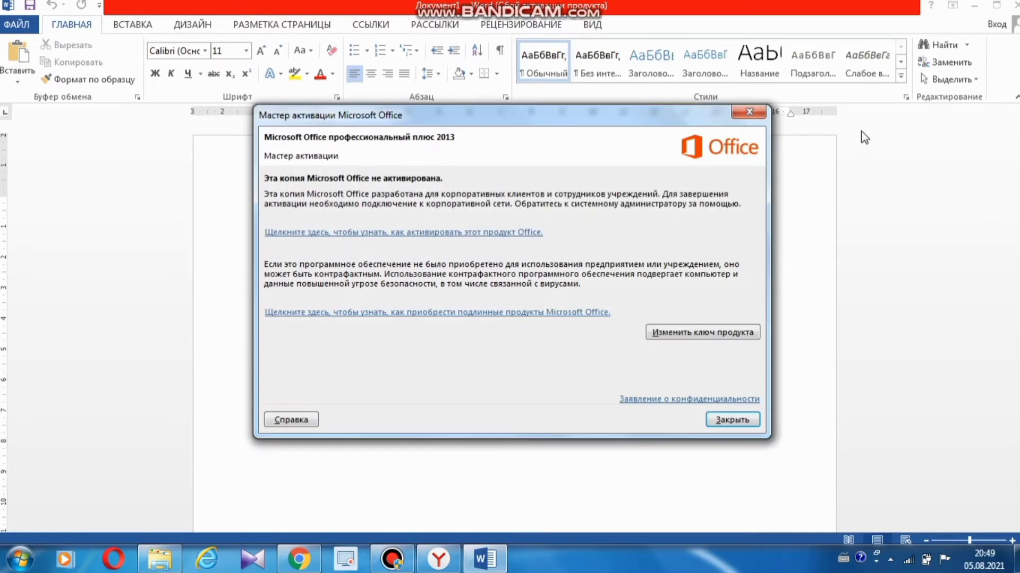
pyautogui.click(749, 112)
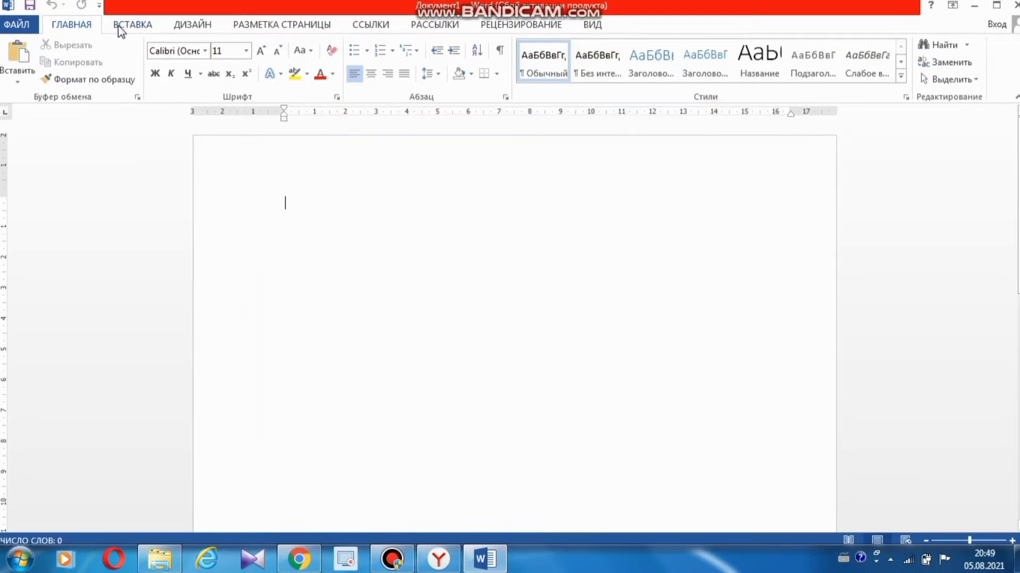
# Step: Paste the copied article about sport into the blank document
pyautogui.click(125, 27)
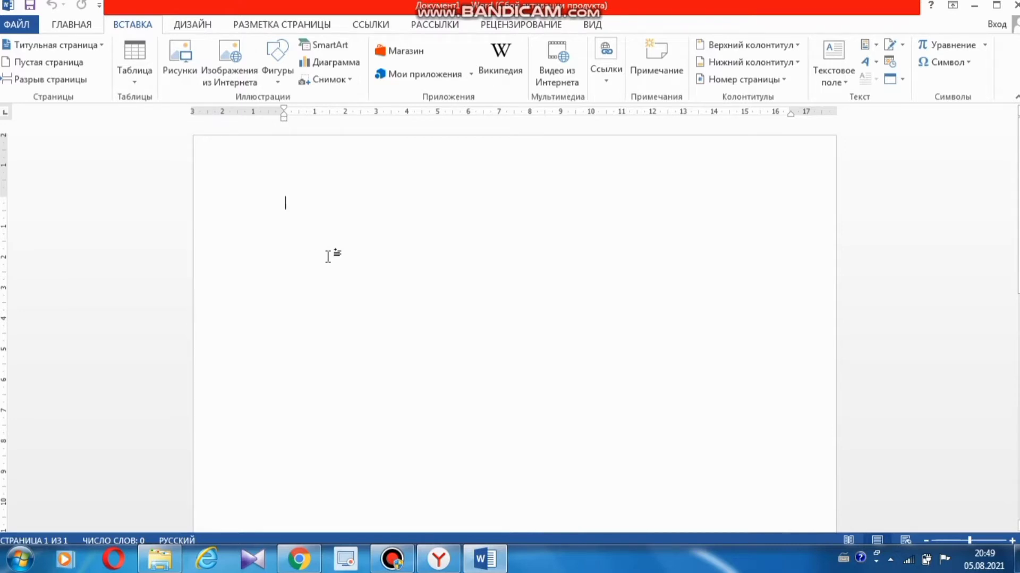
pyautogui.click(65, 24)
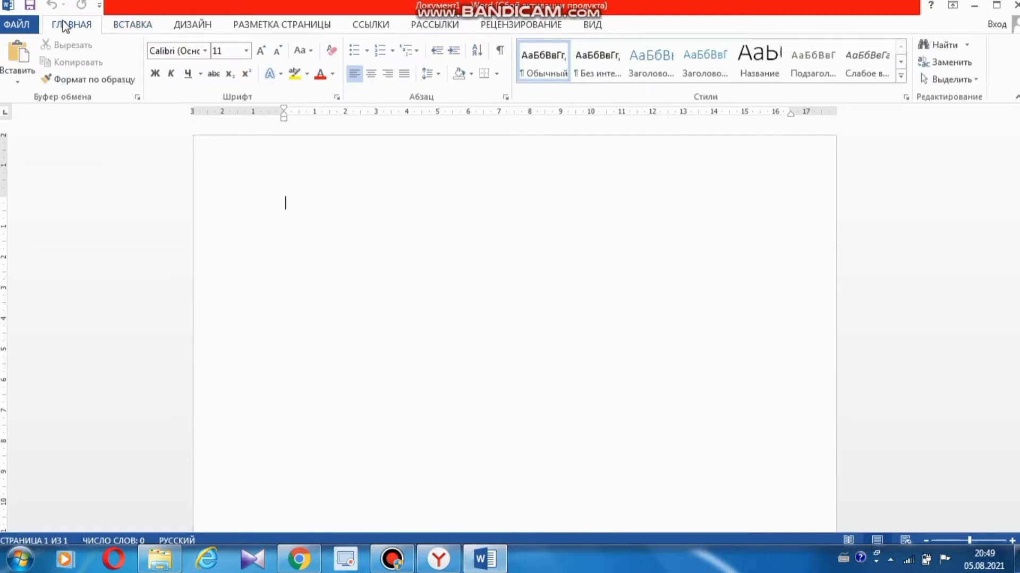
pyautogui.click(18, 53)
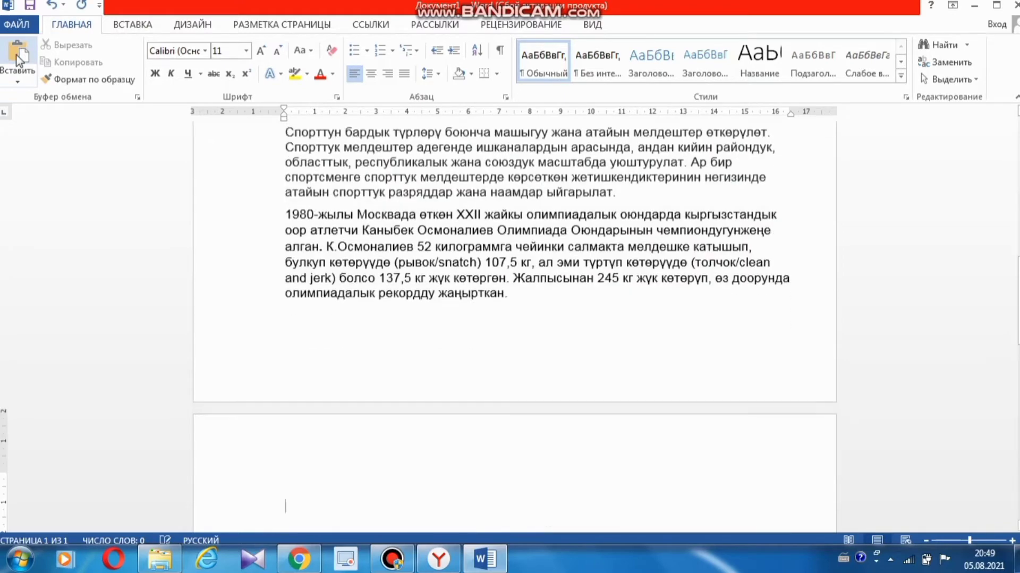
# Step: Give all paragraphs of the pasted article a first-line indent of 1.25 cm
pyautogui.moveTo(1017, 300); pyautogui.dragTo(1017, 175)
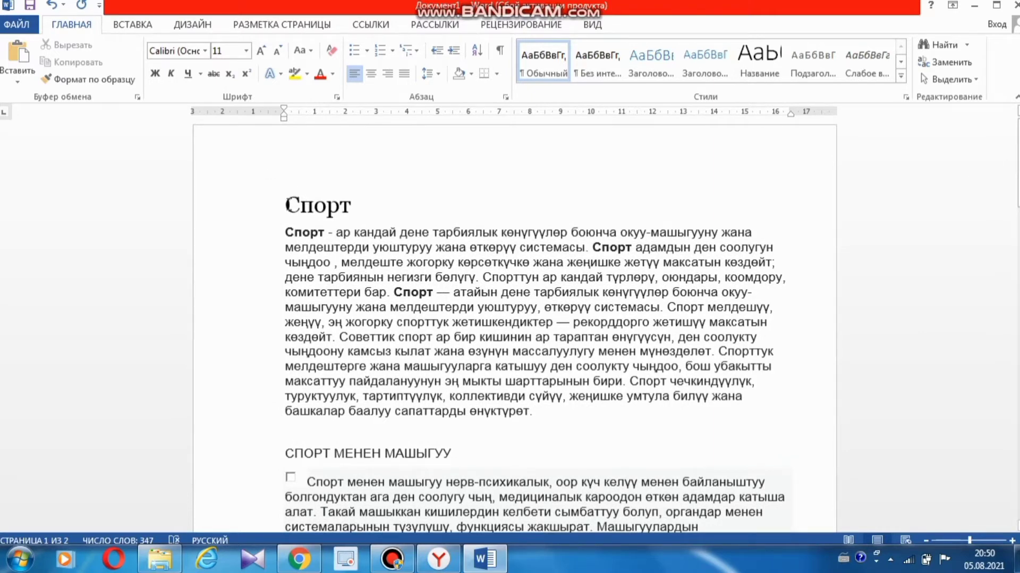
pyautogui.moveTo(285, 204); pyautogui.dragTo(535, 455)
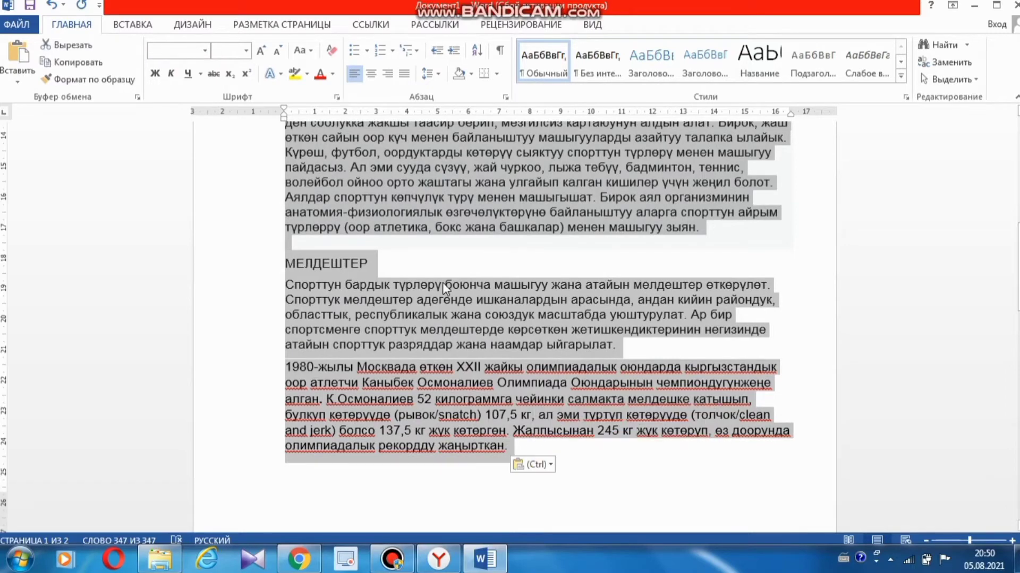
pyautogui.scroll(10, 419, 277)
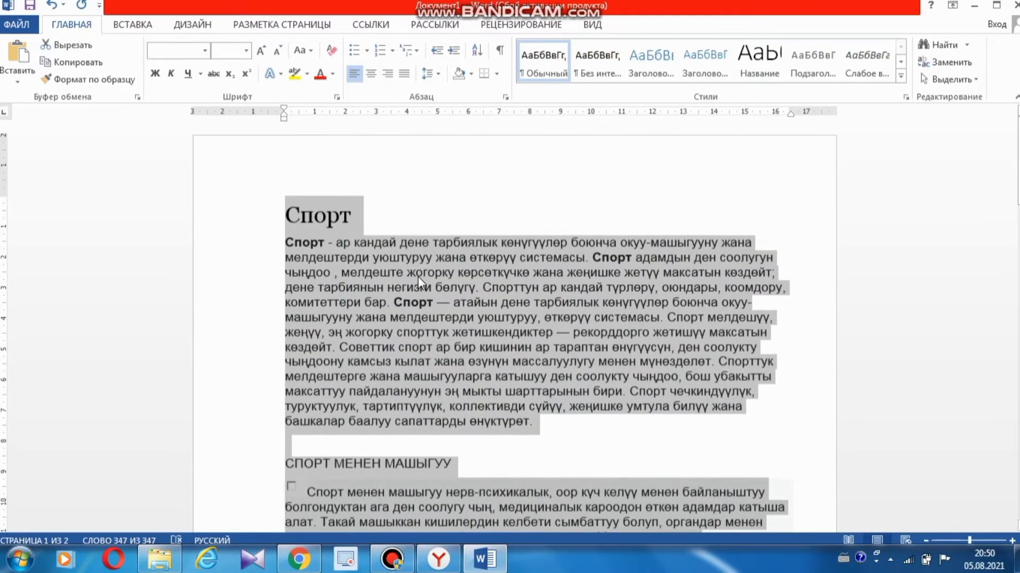
pyautogui.click(505, 97)
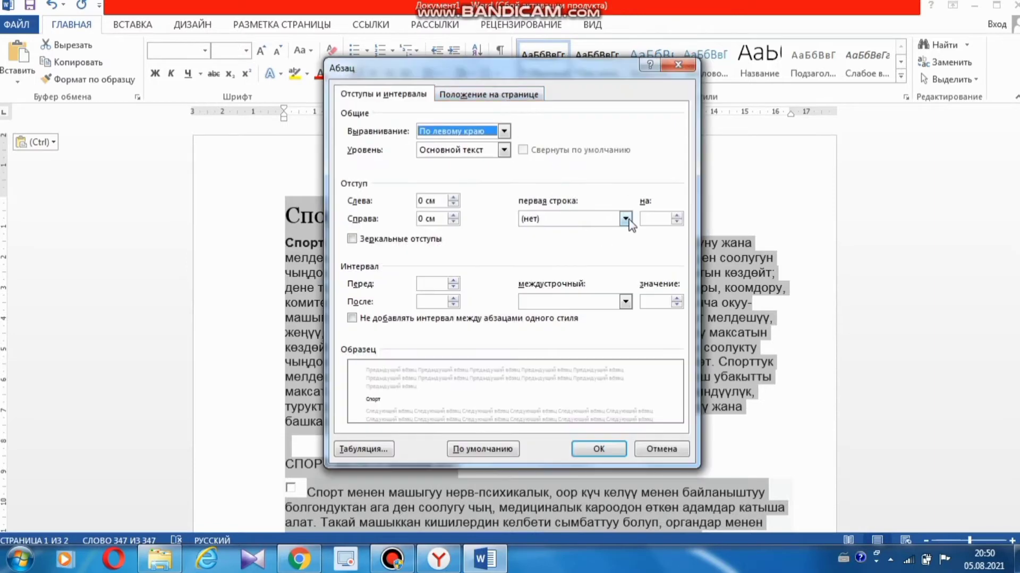
pyautogui.click(625, 219)
pyautogui.click(607, 242)
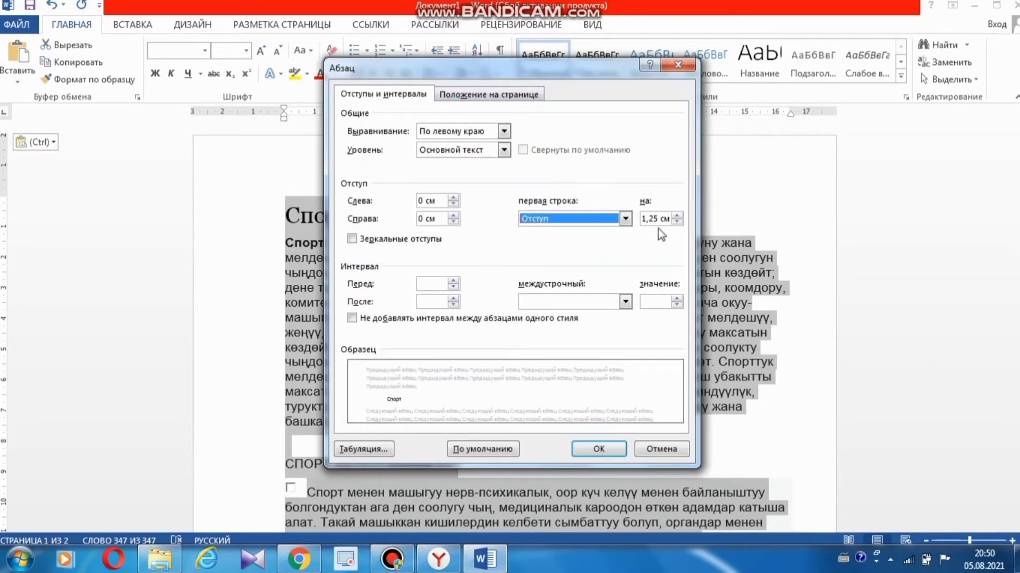
pyautogui.click(588, 450)
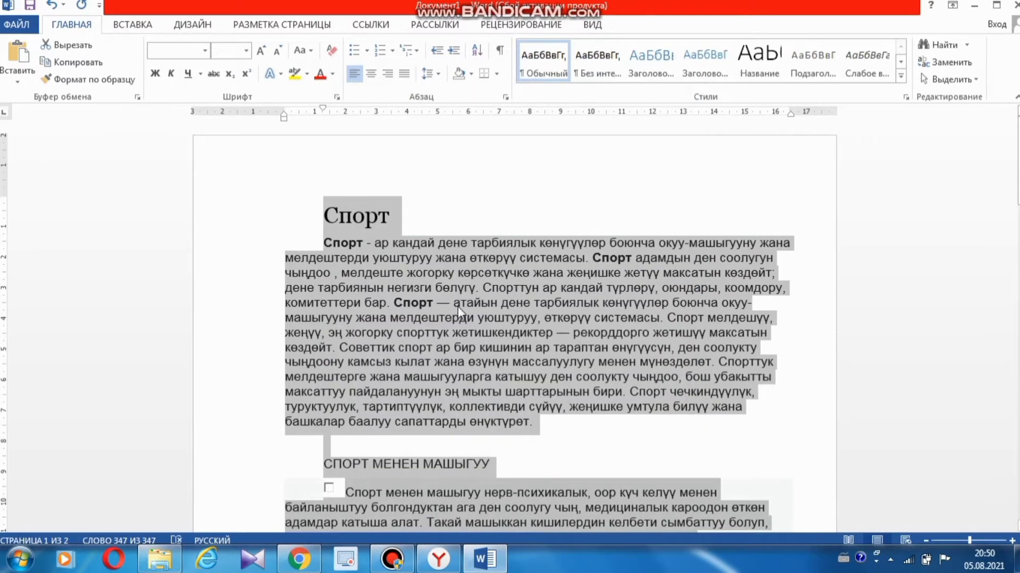
pyautogui.scroll(-2, 350, 257)
pyautogui.scroll(2, 403, 254)
# Step: Set the whole article's font to Times New Roman, size 14
pyautogui.click(400, 221)
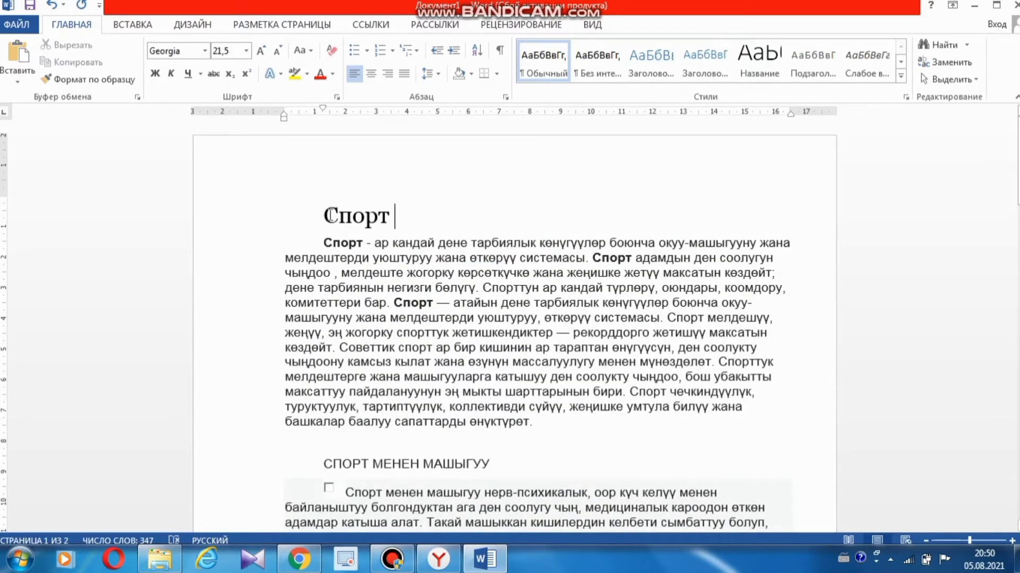
pyautogui.doubleClick(329, 215)
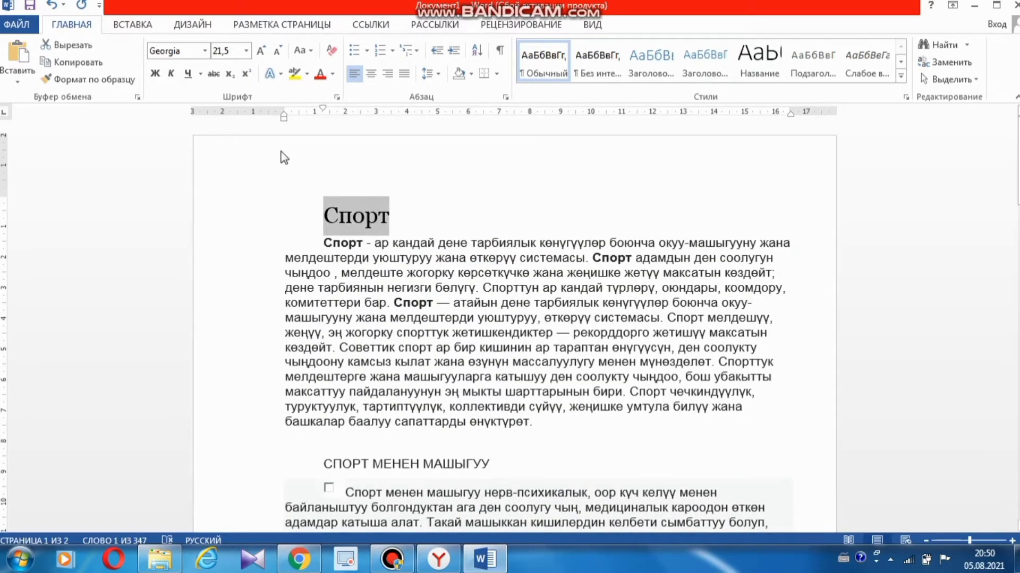
pyautogui.click(323, 216)
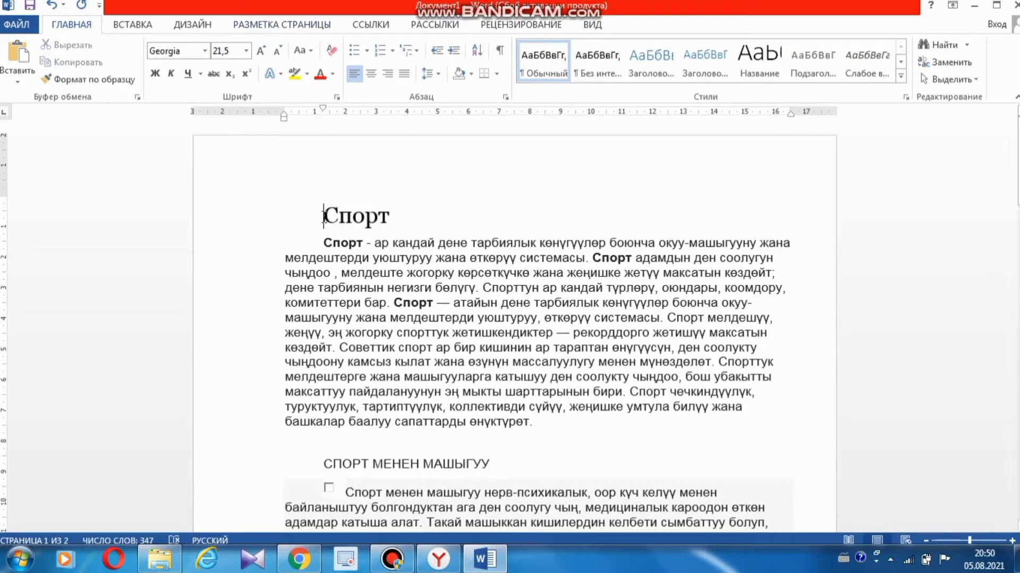
pyautogui.moveTo(323, 217); pyautogui.dragTo(674, 329)
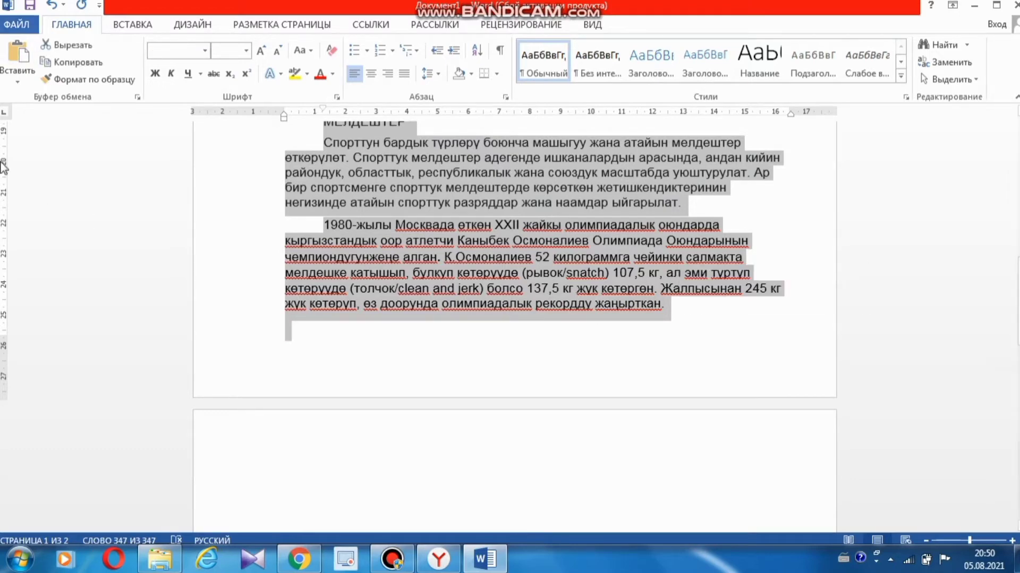
pyautogui.click(205, 51)
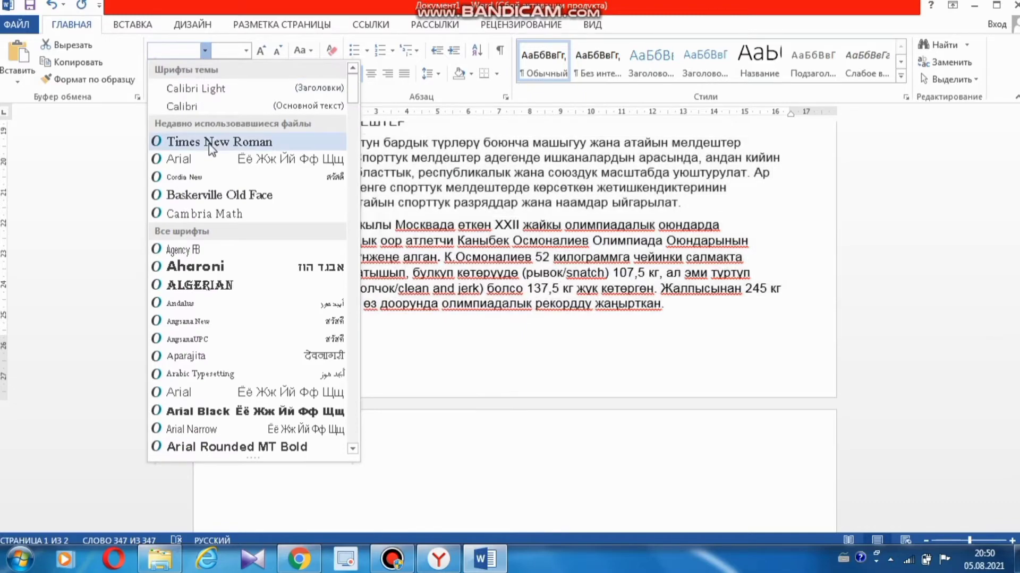
pyautogui.click(209, 143)
pyautogui.tripleClick(209, 145)
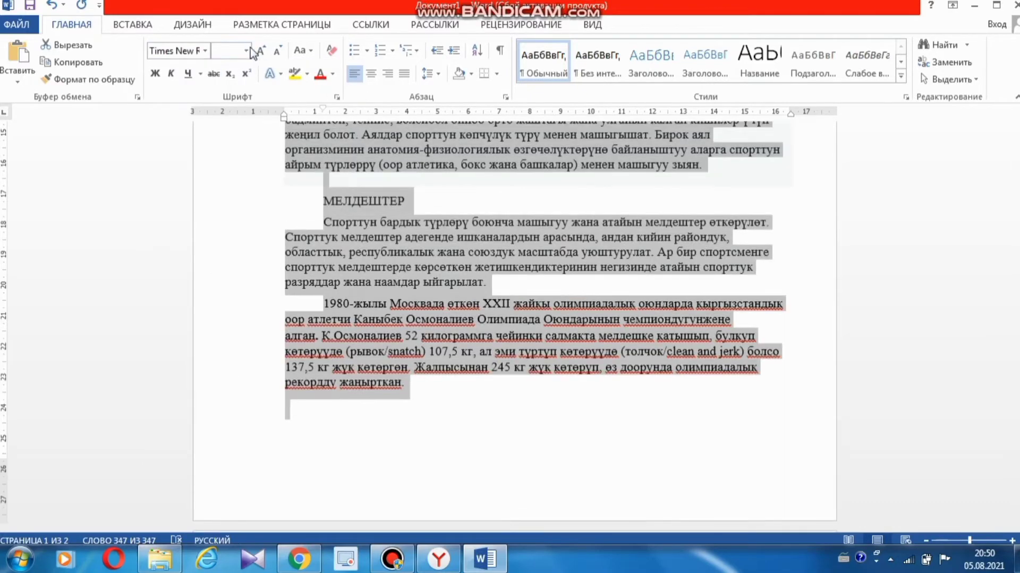
pyautogui.click(246, 51)
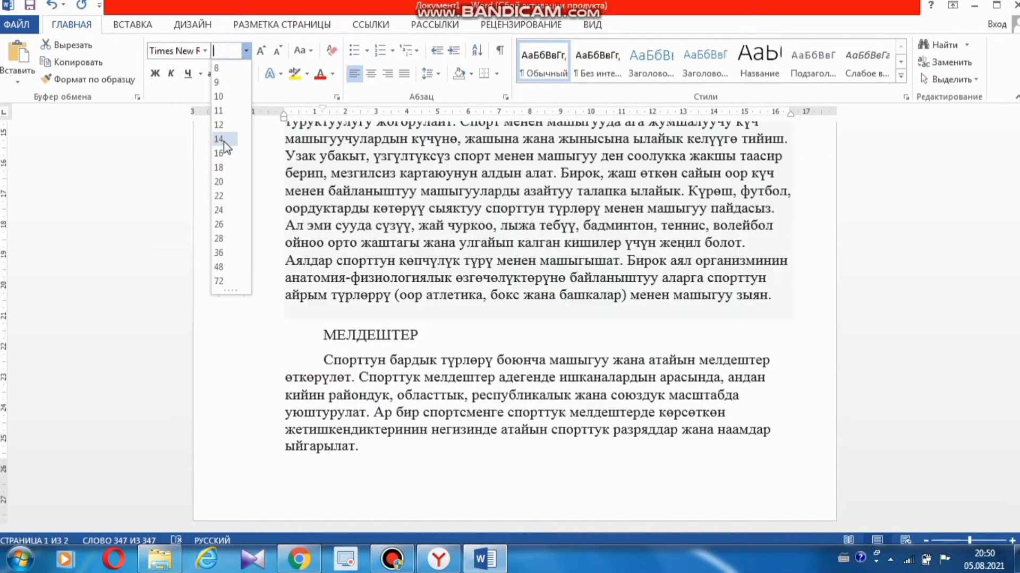
pyautogui.click(223, 142)
pyautogui.click(526, 336)
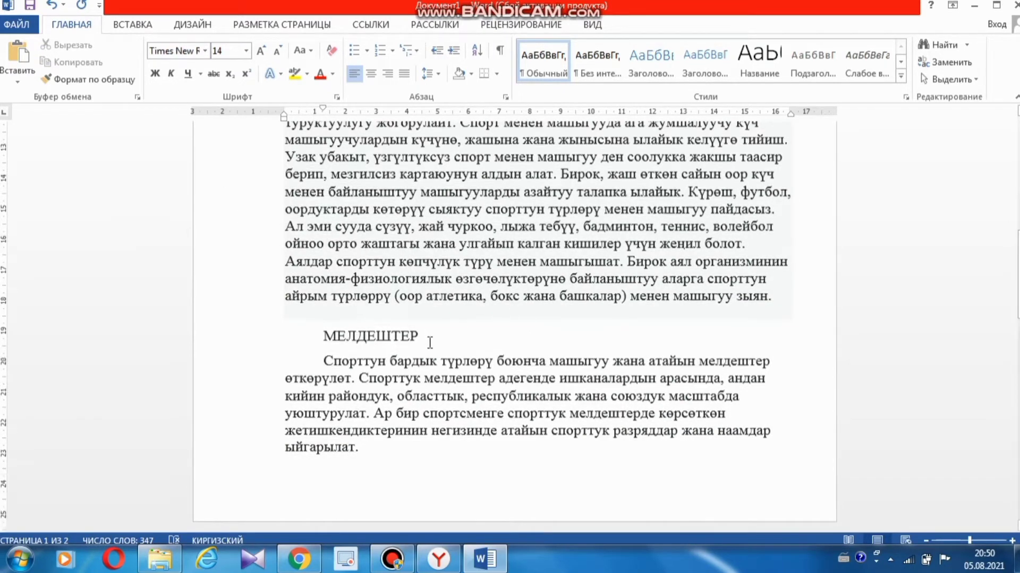
# Step: Justify all of the article's text to both margins
pyautogui.scroll(7, 430, 342)
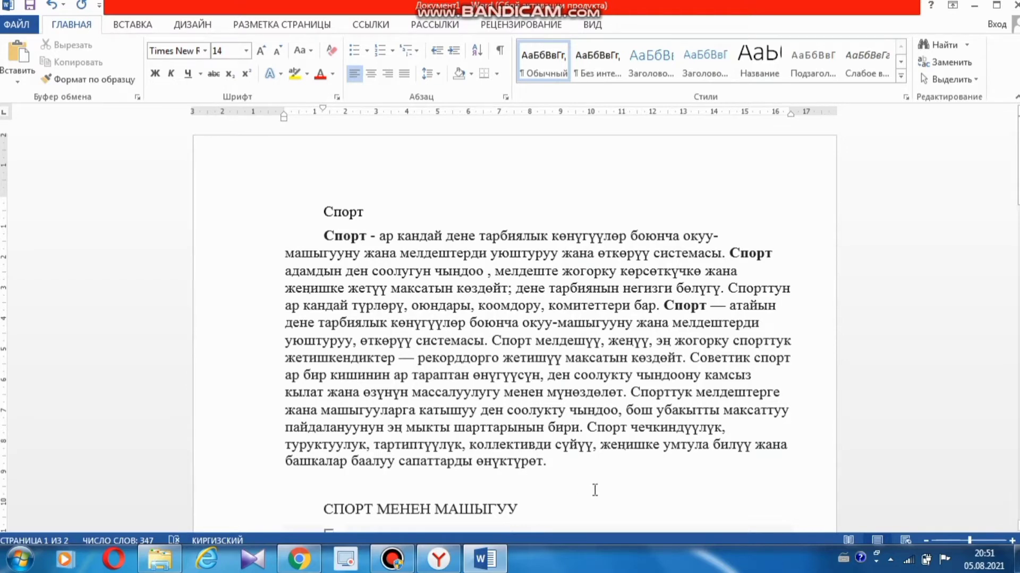
pyautogui.hotkey('ctrl', 'a')
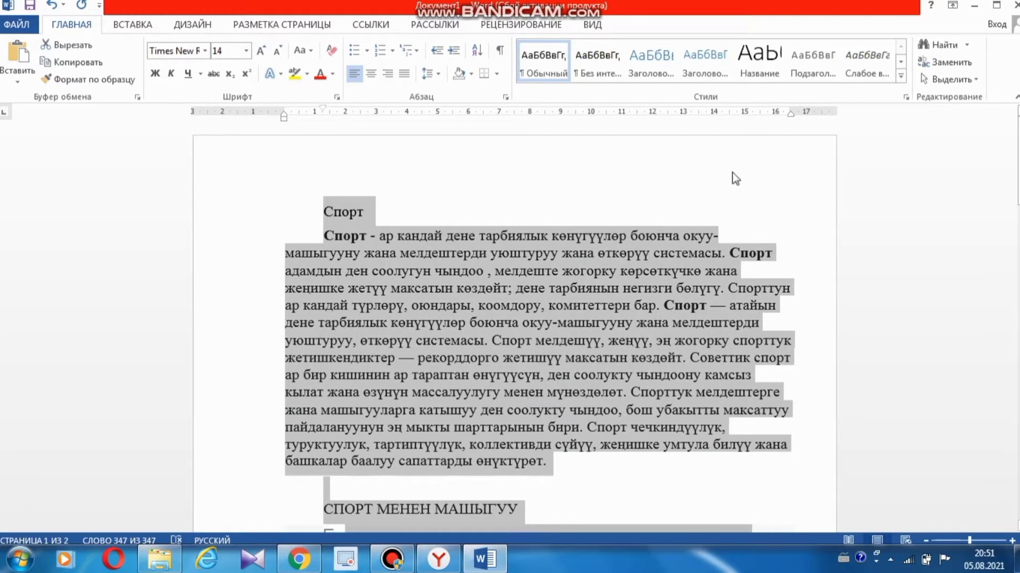
pyautogui.click(404, 73)
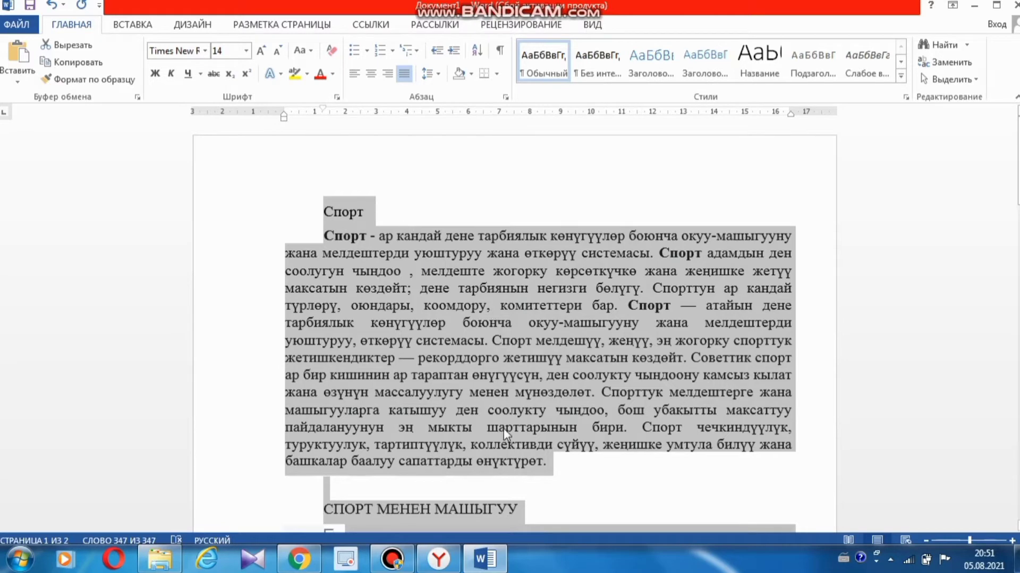
pyautogui.scroll(-3, 505, 433)
pyautogui.scroll(3, 506, 428)
# Step: Center the title "Спорт" above the first paragraph and enlarge its font size to 18
pyautogui.click(507, 212)
pyautogui.click(325, 211)
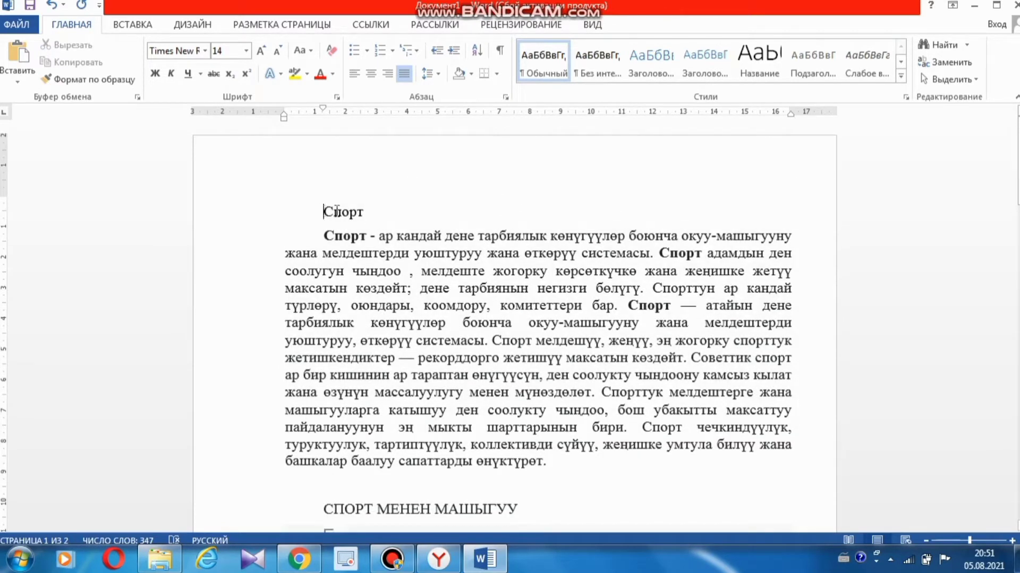
pyautogui.moveTo(324, 211); pyautogui.dragTo(380, 211)
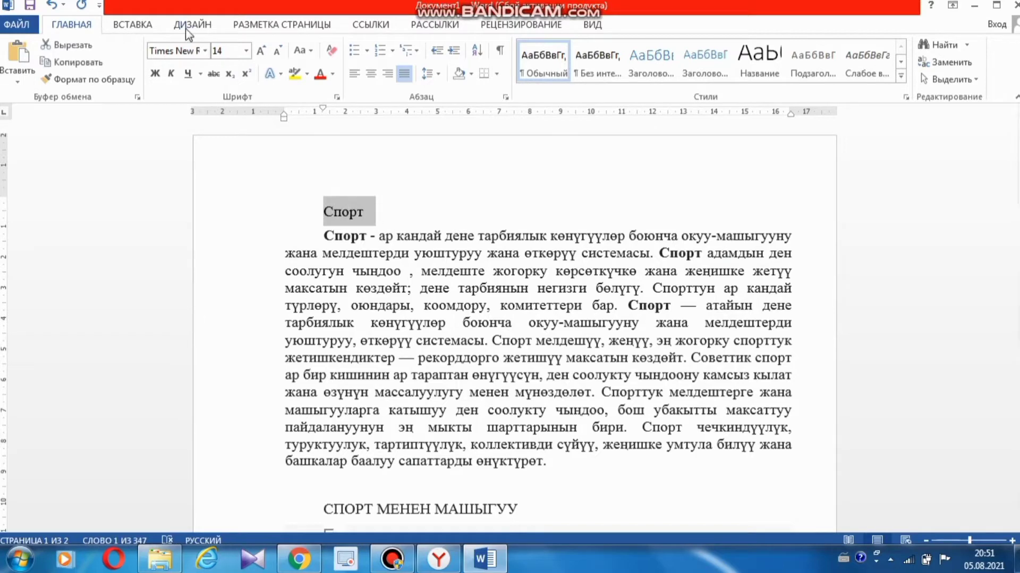
pyautogui.click(371, 74)
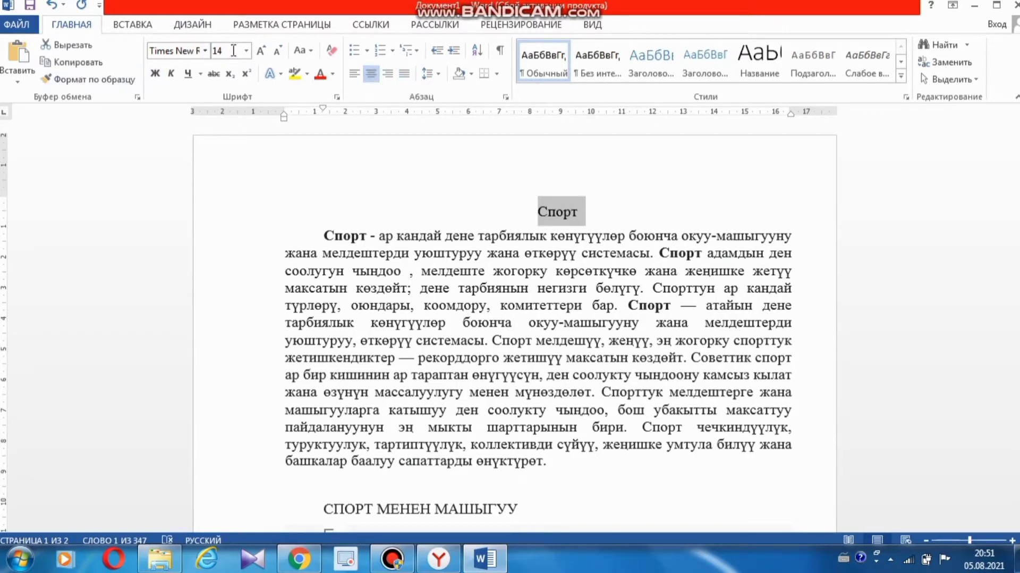
pyautogui.click(261, 52)
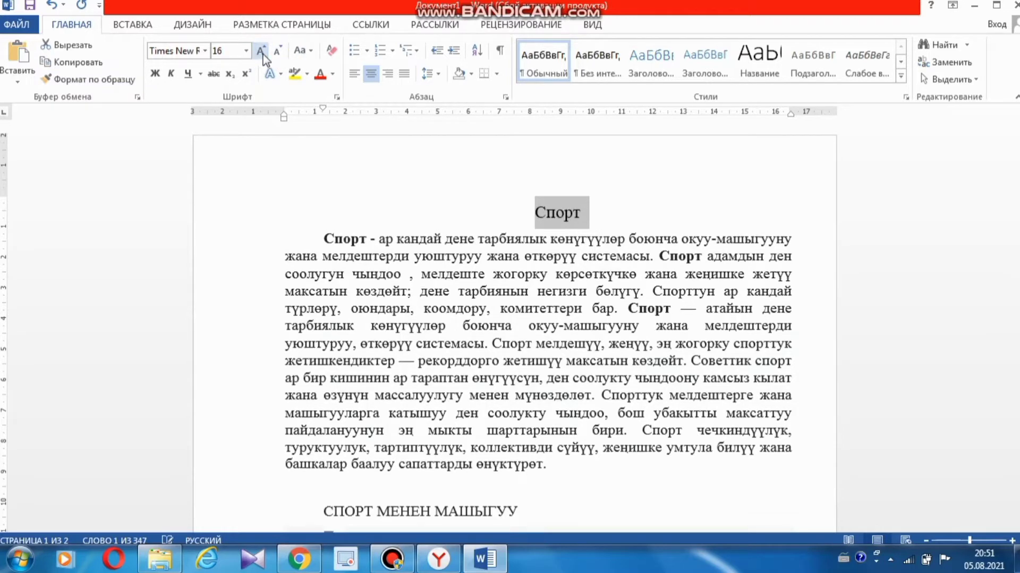
pyautogui.click(260, 52)
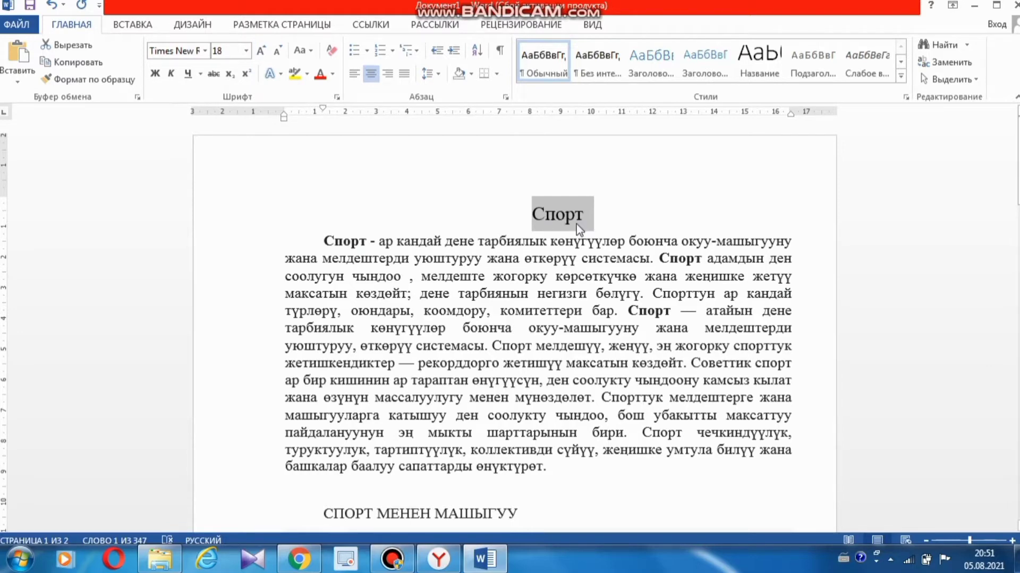
# Step: Change the centered title to uppercase, bold, and the standard blue font color
pyautogui.hotkey('shift', 'F3')
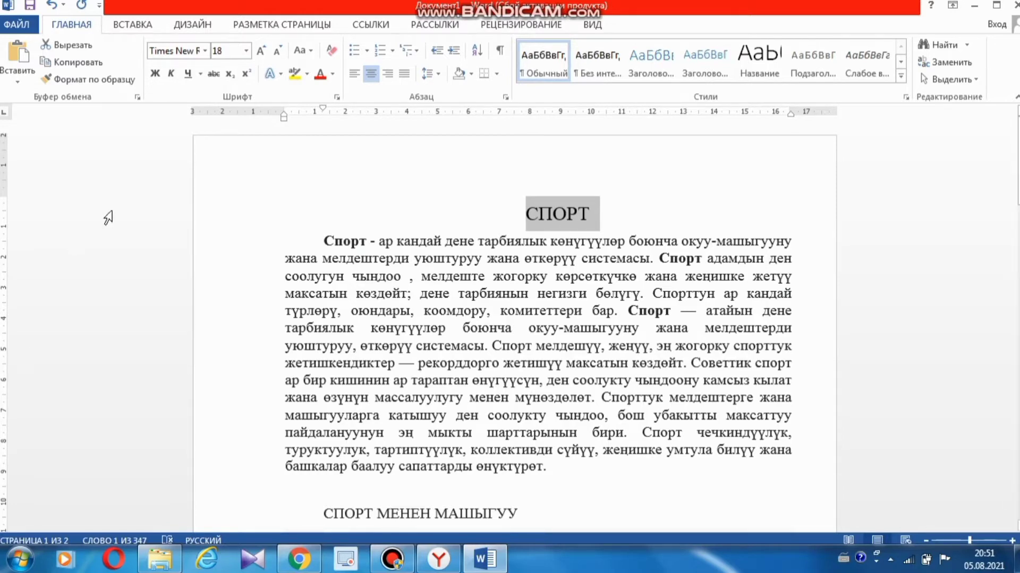
pyautogui.click(154, 76)
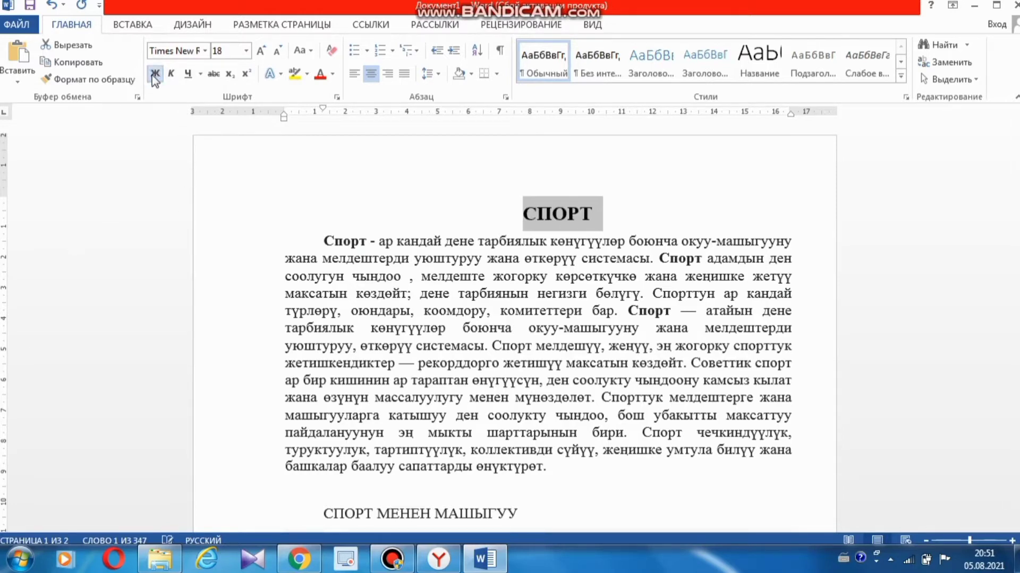
pyautogui.click(332, 74)
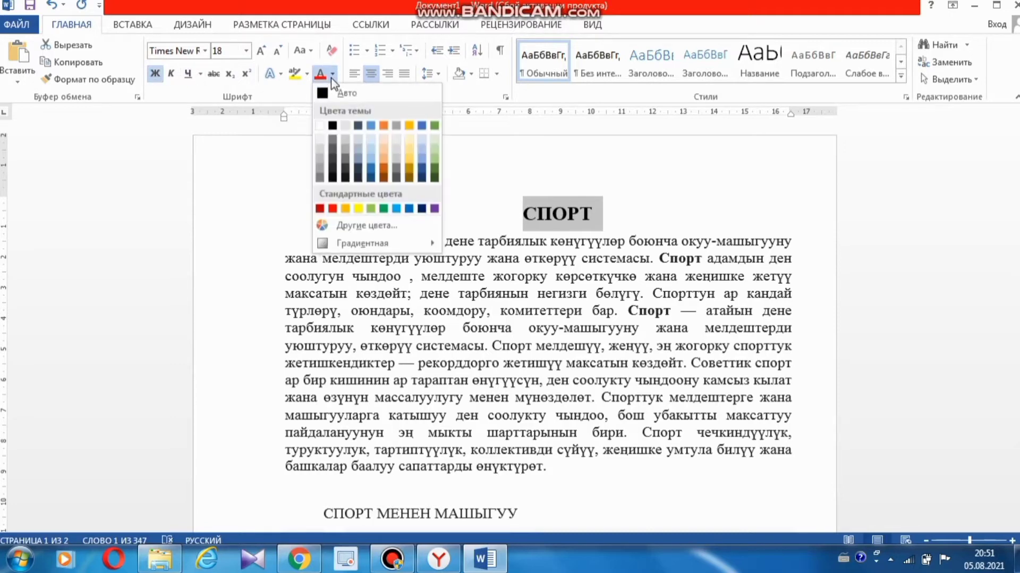
pyautogui.click(407, 208)
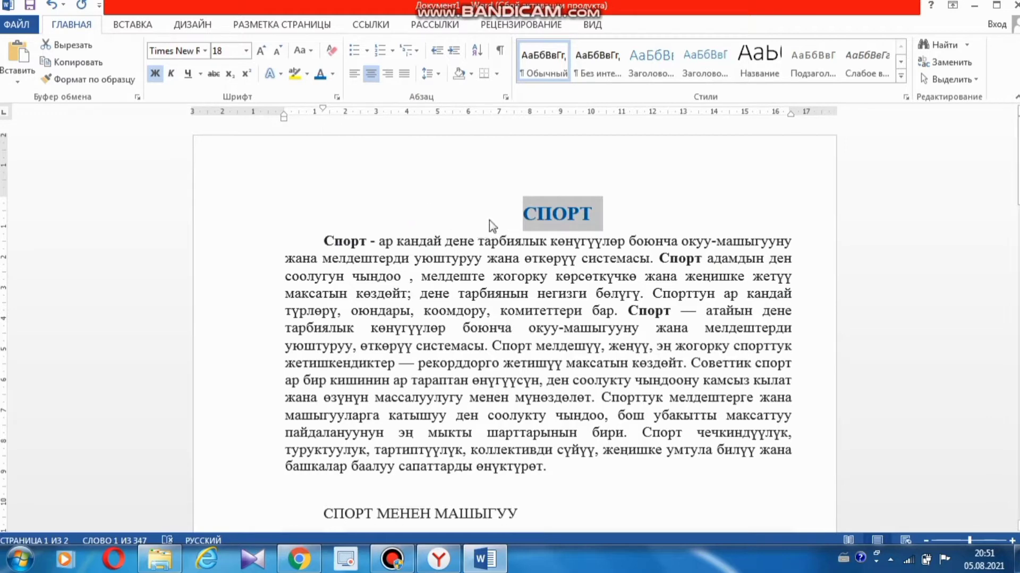
# Step: Center the subheading "СПОРТ МЕНЕН МАШЫГУУ"
pyautogui.scroll(-5, 489, 221)
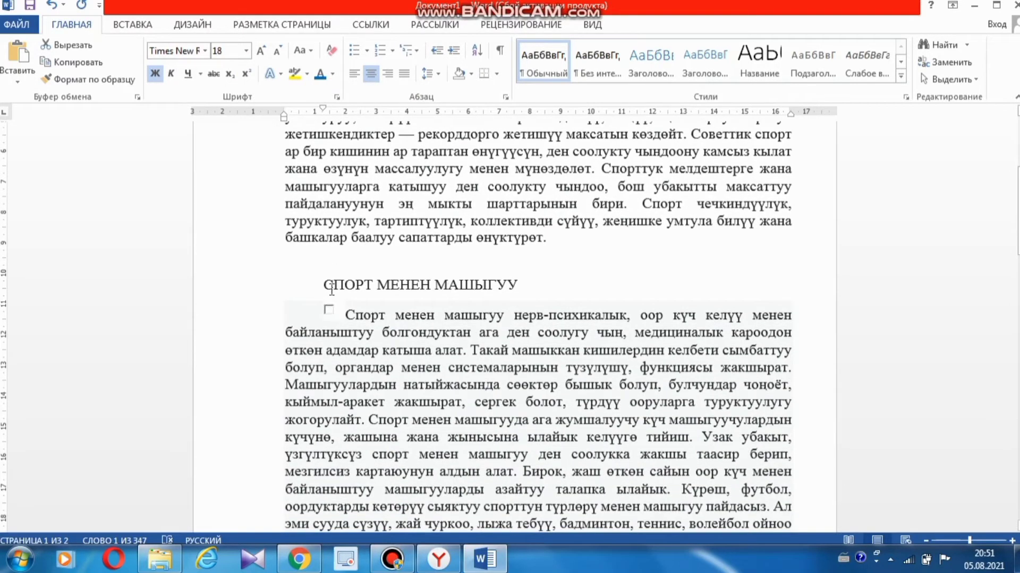
pyautogui.moveTo(325, 285); pyautogui.dragTo(519, 286)
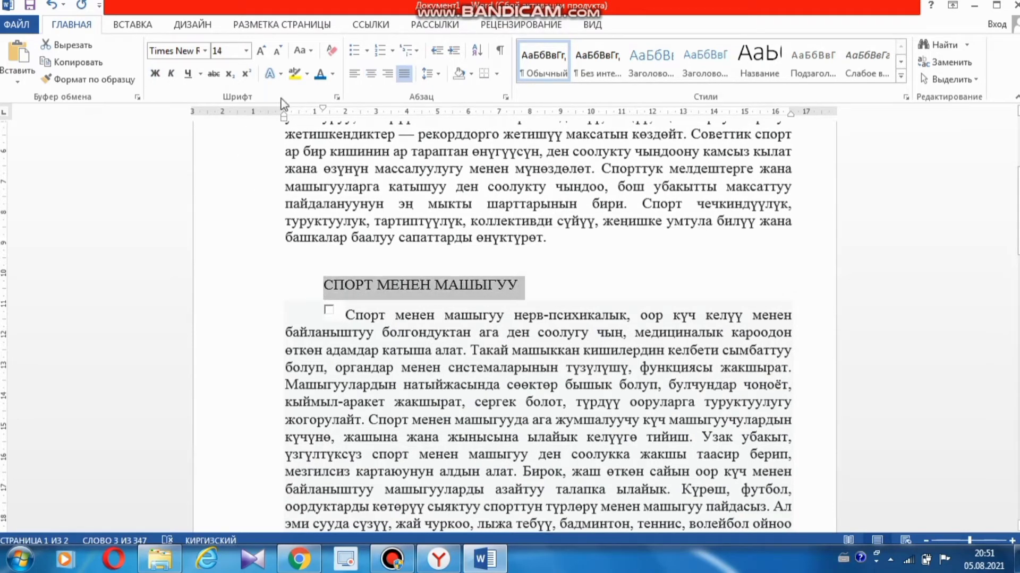
pyautogui.click(374, 77)
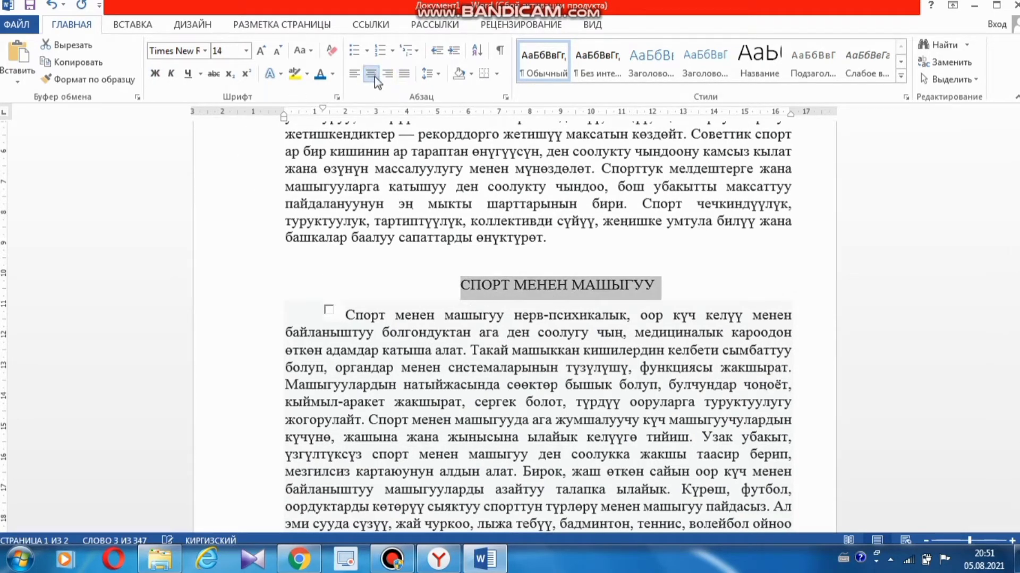
# Step: Make the subheading "СПОРТ МЕНЕН МАШЫГУУ" bold and italic and change its capitalization to "Спорт менен машыгуу"
pyautogui.click(155, 75)
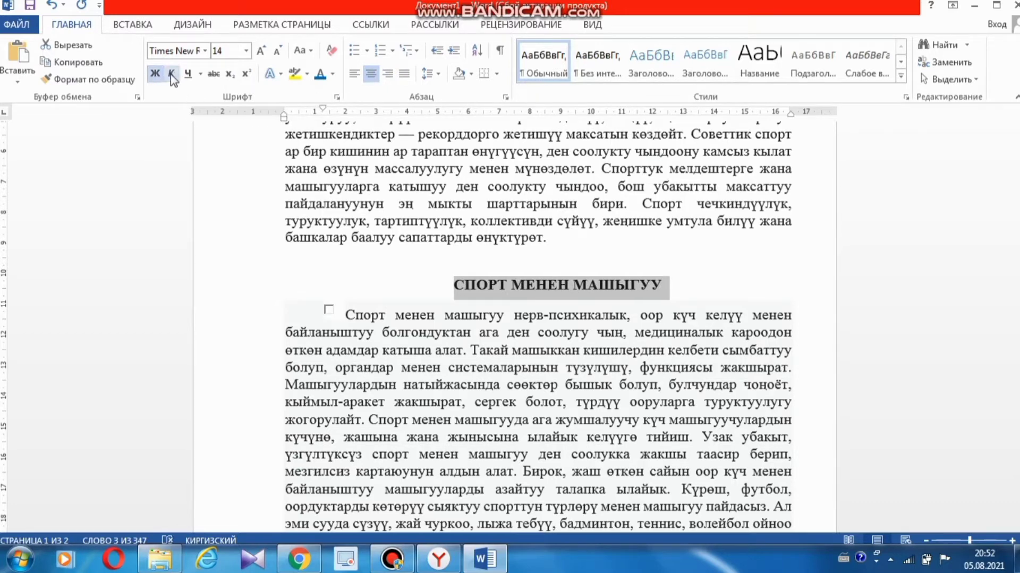
pyautogui.click(171, 74)
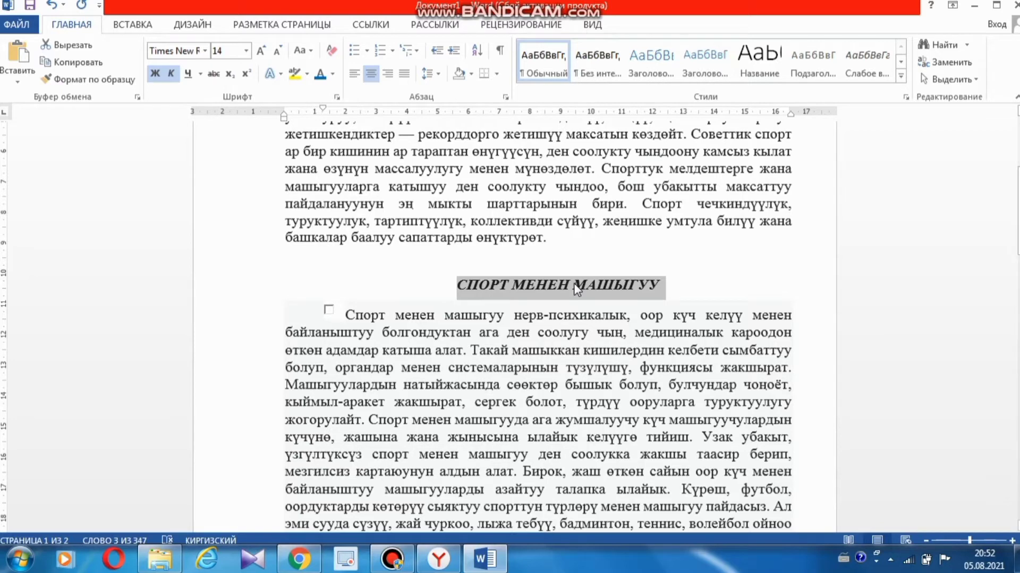
pyautogui.hotkey('shift', 'F3')
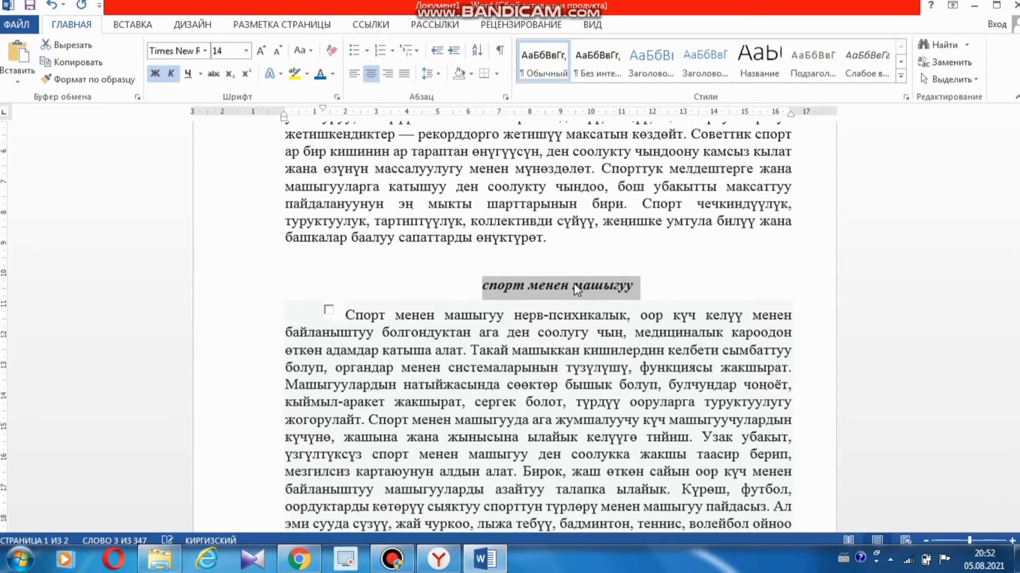
pyautogui.click(635, 285)
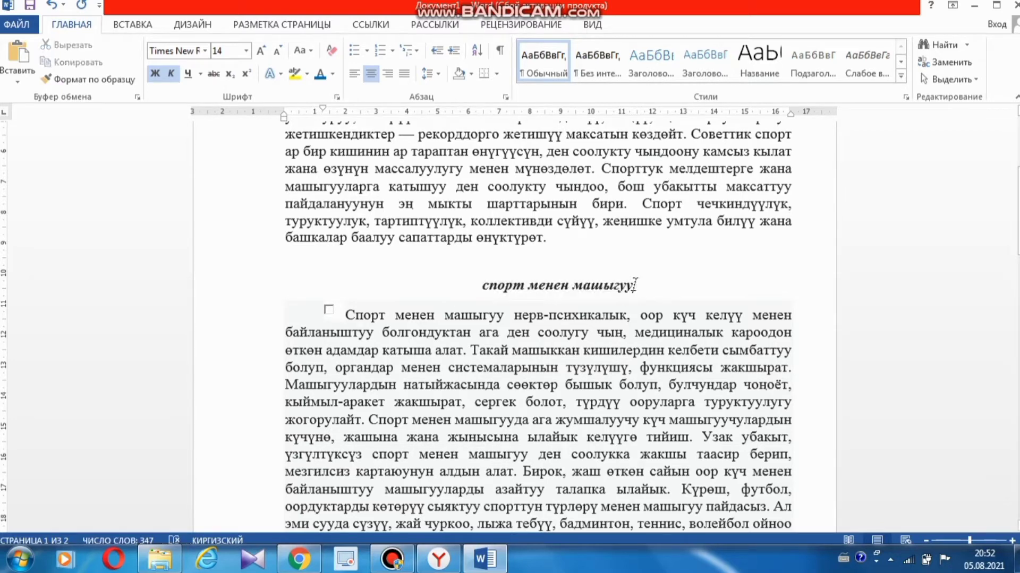
pyautogui.click(526, 285)
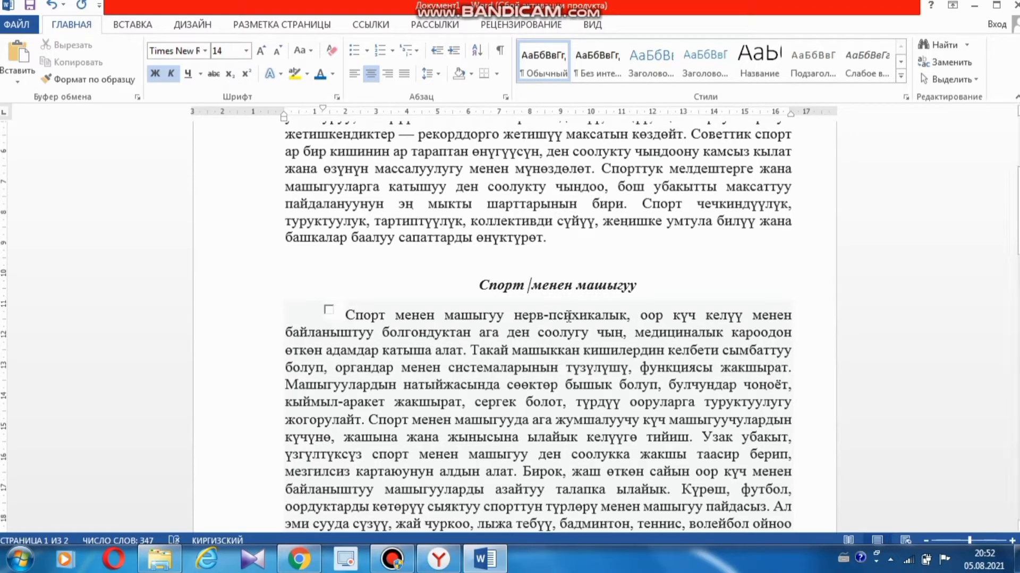
# Step: Center the subheading "МЕЛДЕШТЕР", make it bold italic, and change its capitalization to "Мелдештер"
pyautogui.scroll(-3, 568, 316)
pyautogui.scroll(-3, 568, 316)
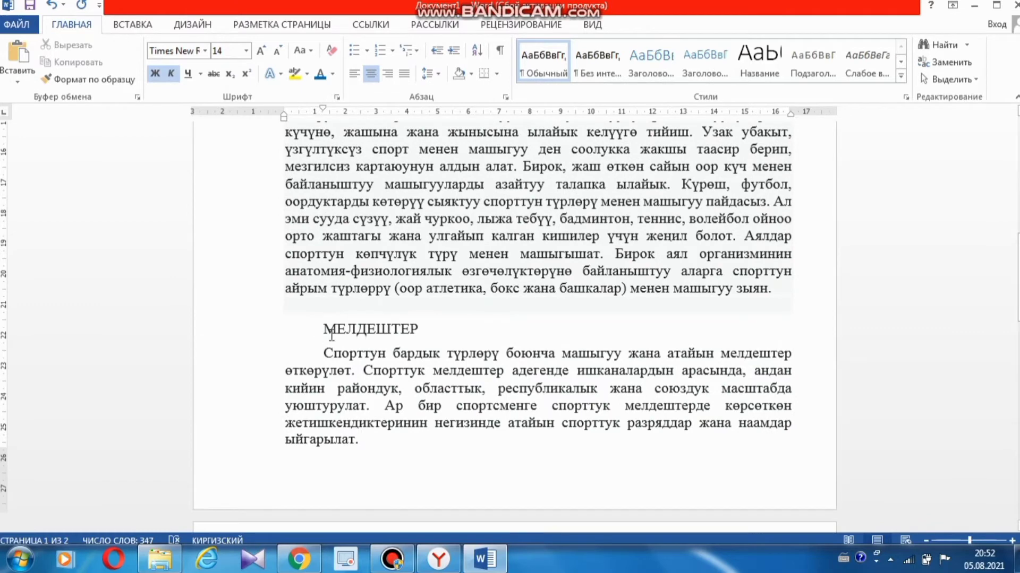
pyautogui.moveTo(323, 329); pyautogui.dragTo(428, 329)
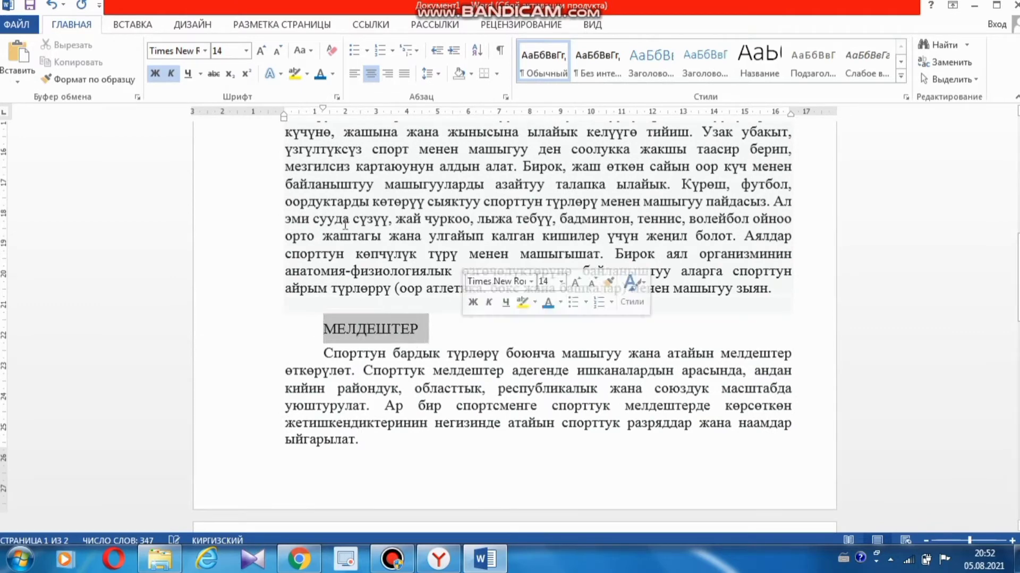
pyautogui.click(370, 74)
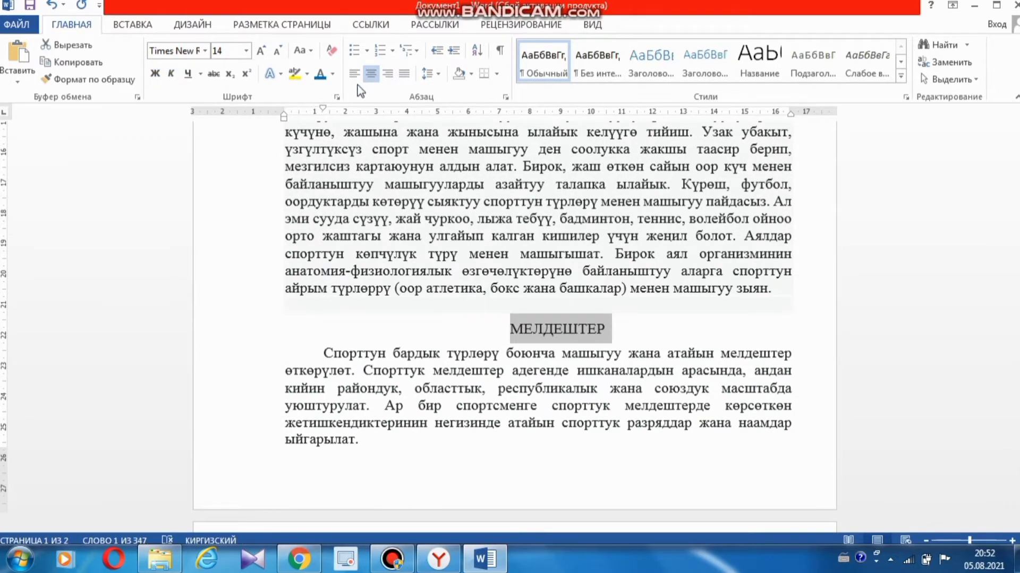
pyautogui.click(156, 77)
pyautogui.click(172, 77)
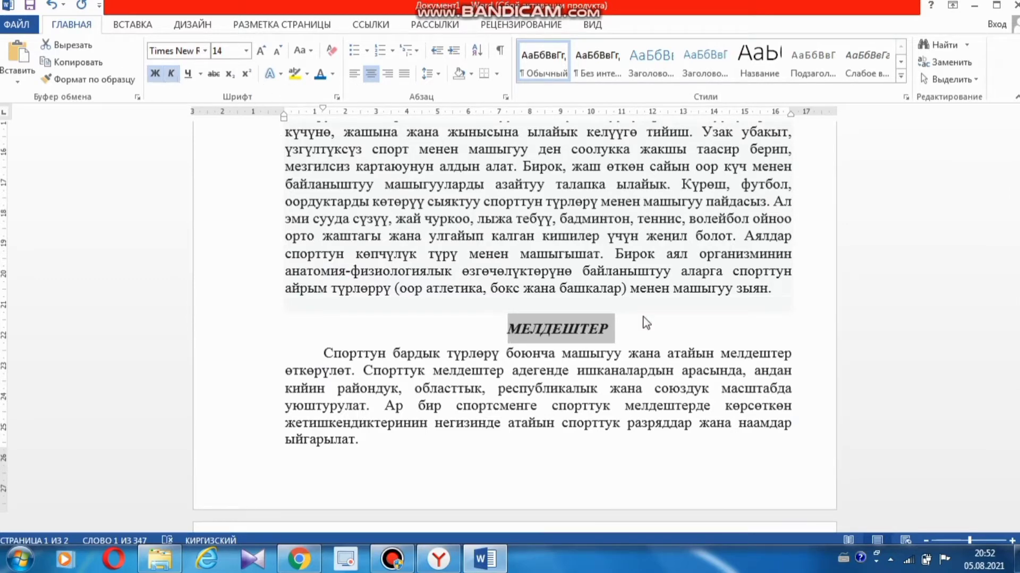
pyautogui.hotkey('shift', 'F3')
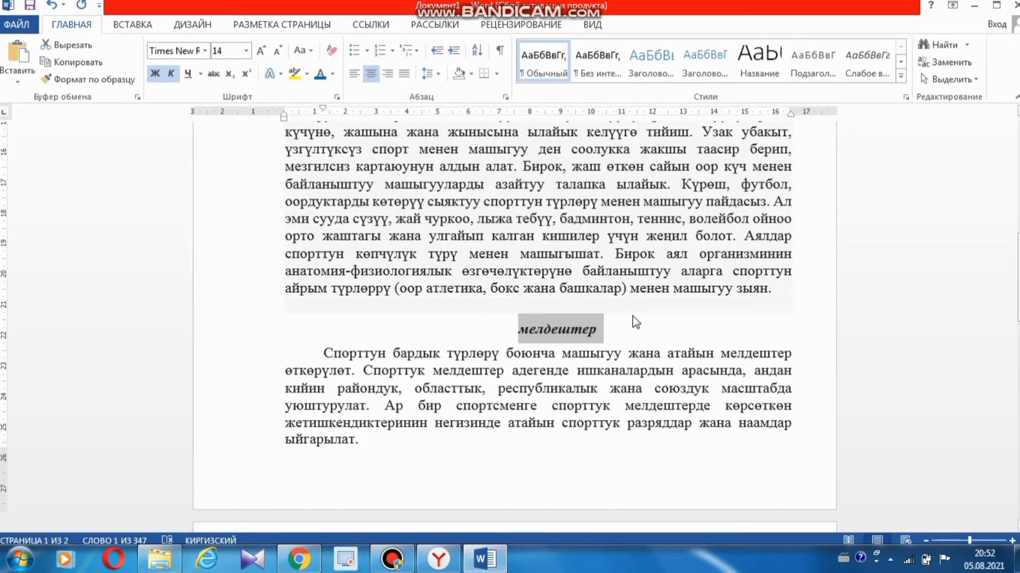
pyautogui.click(625, 323)
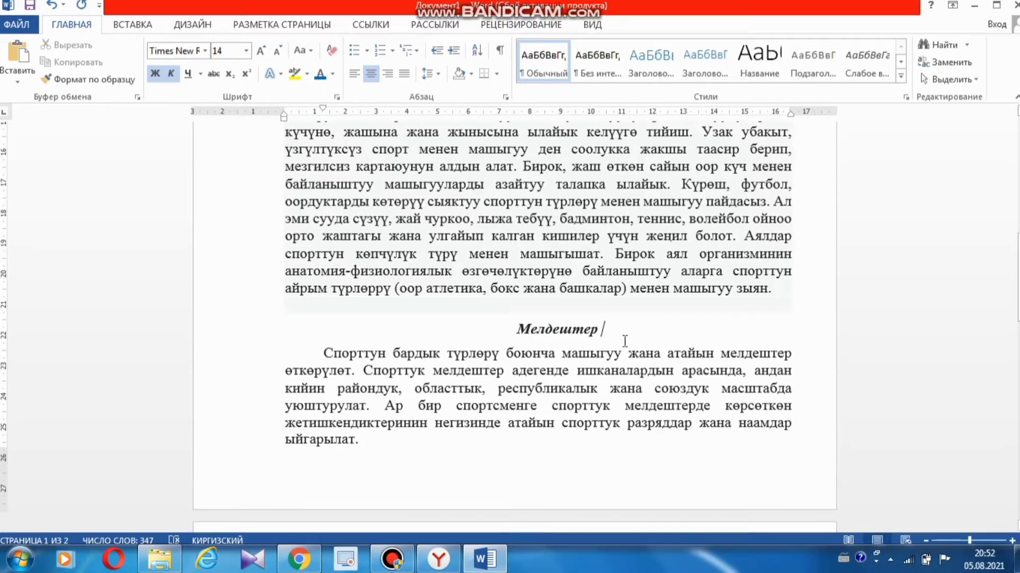
# Step: Draw a straight horizontal line about 15 cm long between the title "СПОРТ" and the first paragraph
pyautogui.scroll(5, 625, 341)
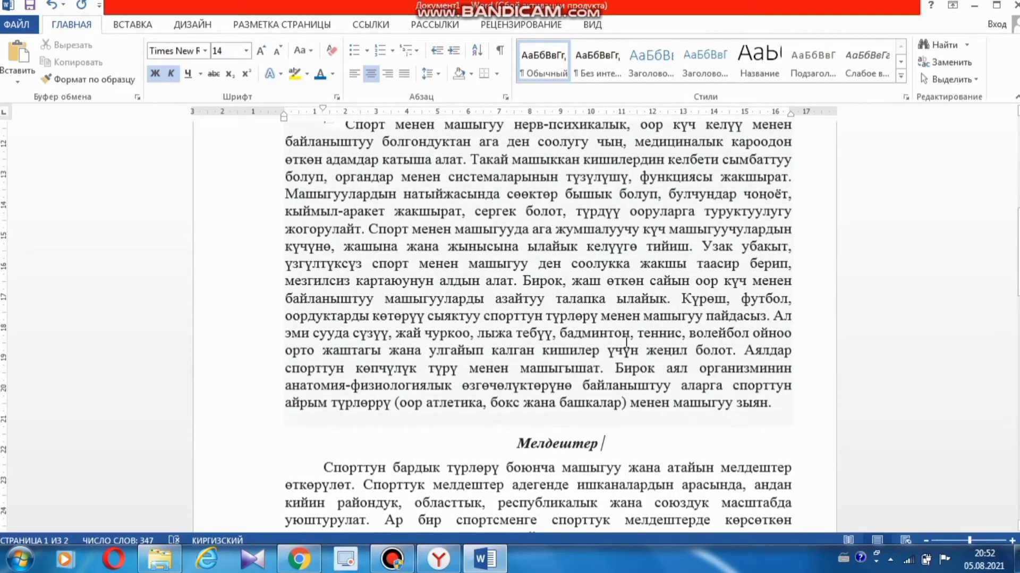
pyautogui.scroll(5, 626, 343)
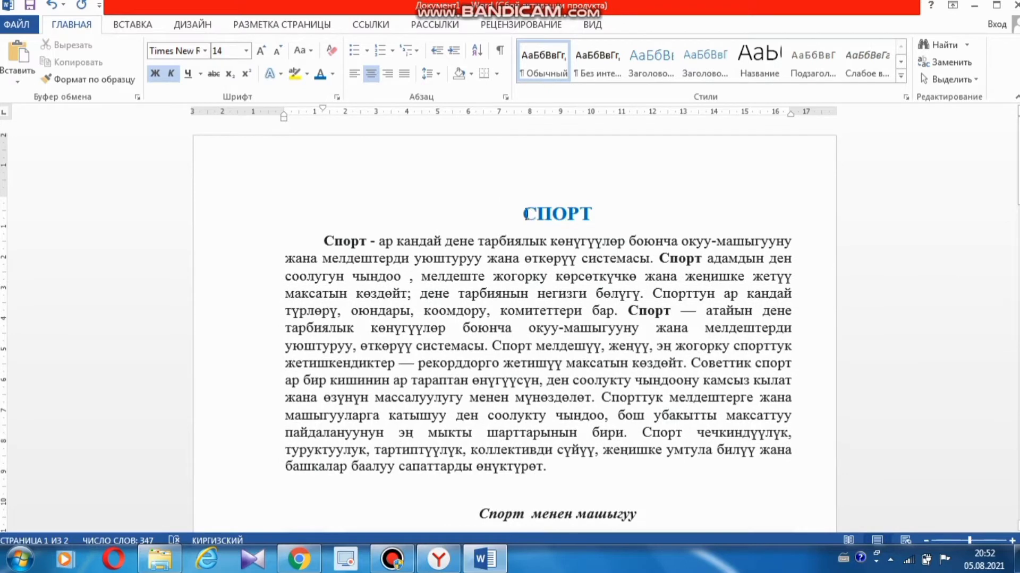
pyautogui.click(127, 27)
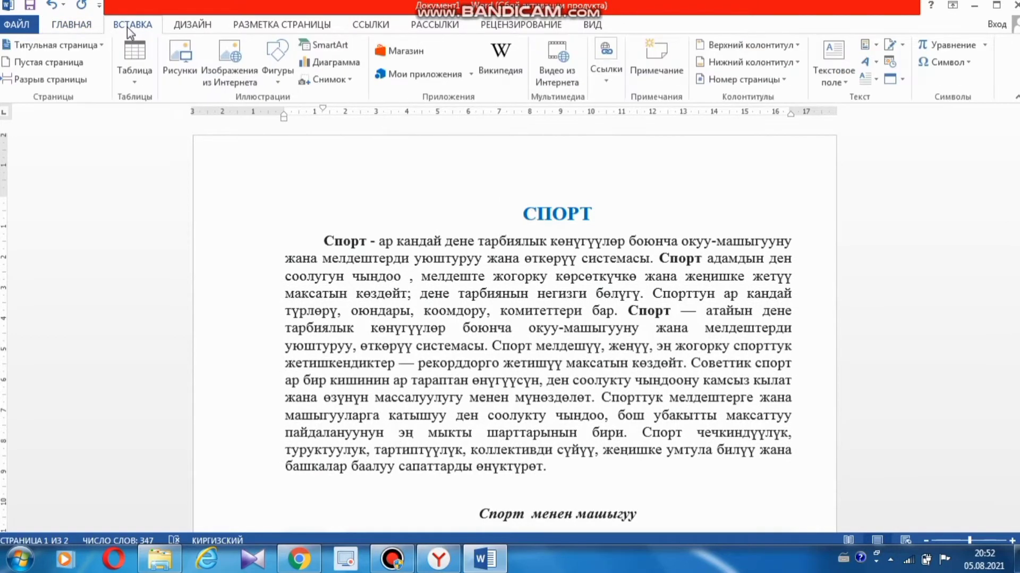
pyautogui.click(272, 78)
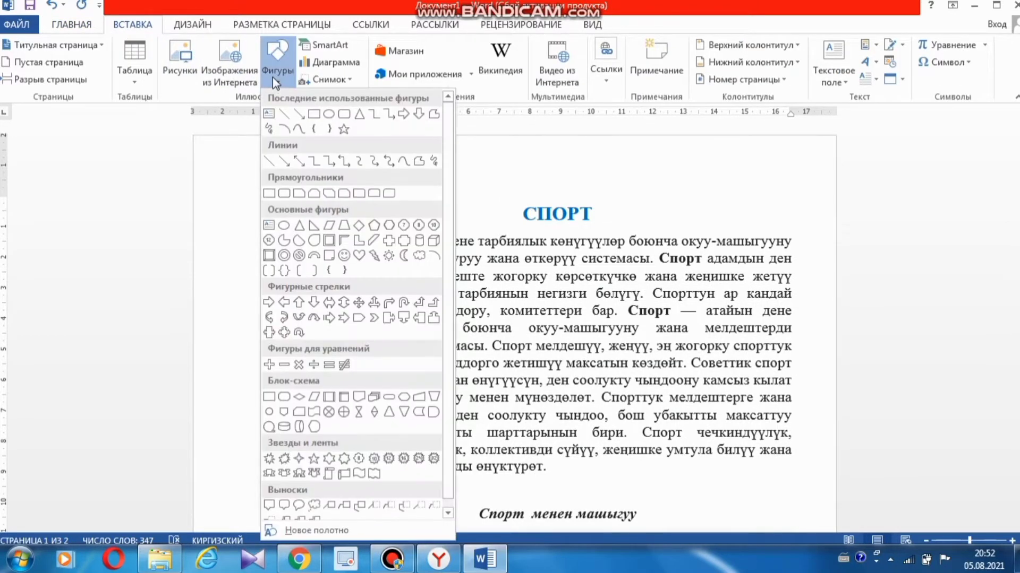
pyautogui.click(283, 114)
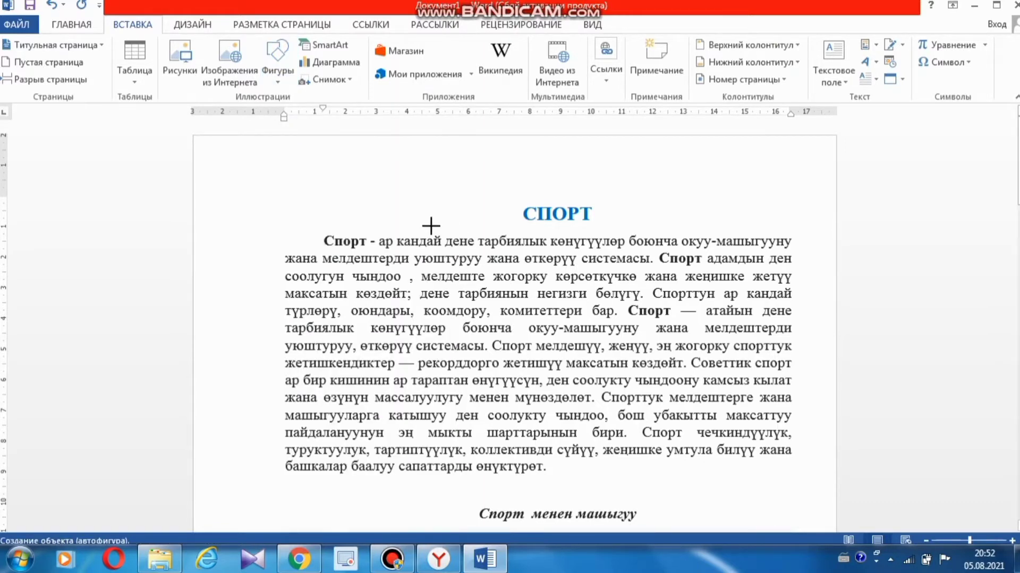
pyautogui.moveTo(315, 222); pyautogui.dragTo(780, 219)
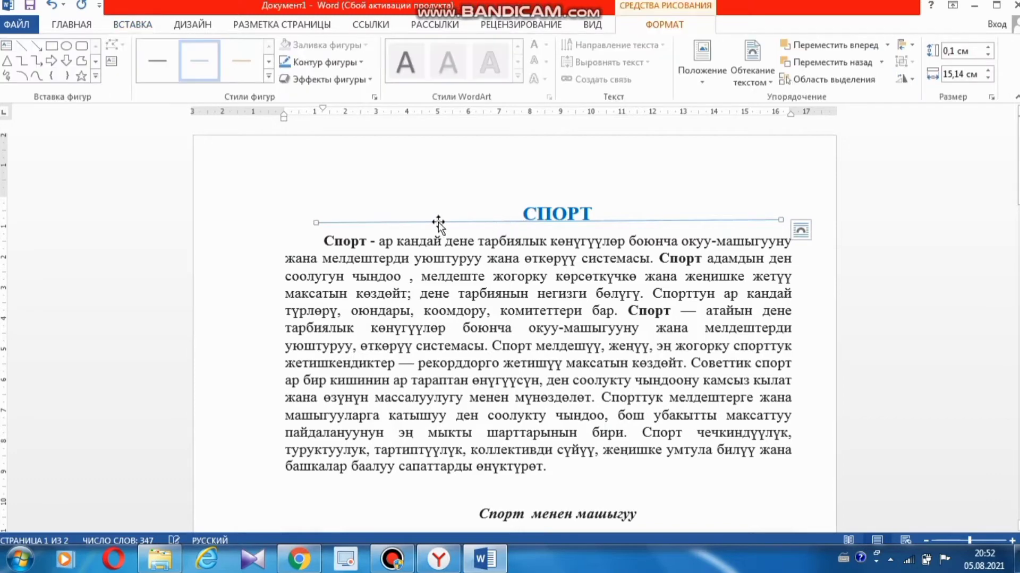
pyautogui.moveTo(438, 222); pyautogui.dragTo(438, 226)
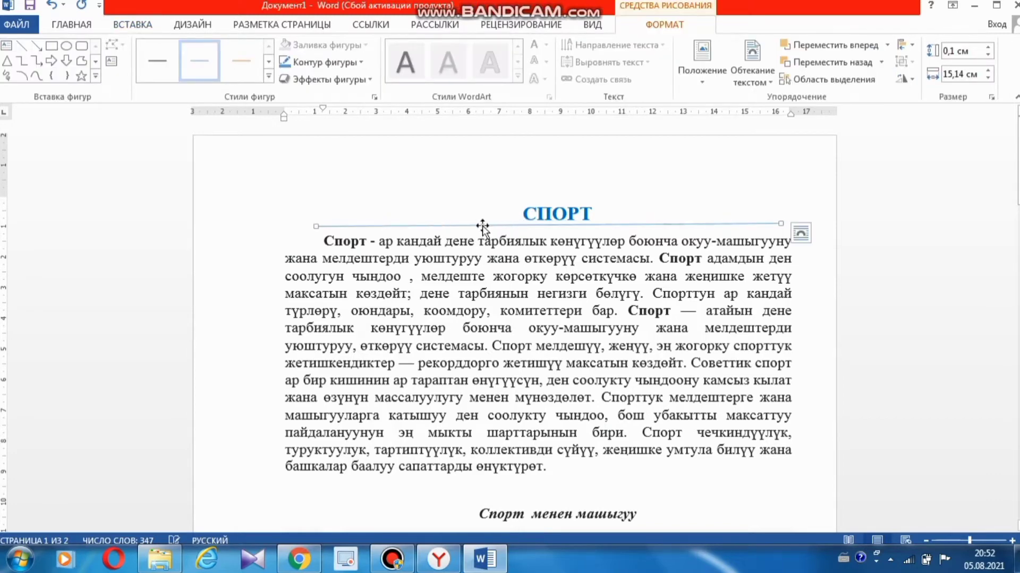
# Step: Give the line under the title the standard blue outline color and a thickness of 1.5 pt
pyautogui.rightClick(725, 226)
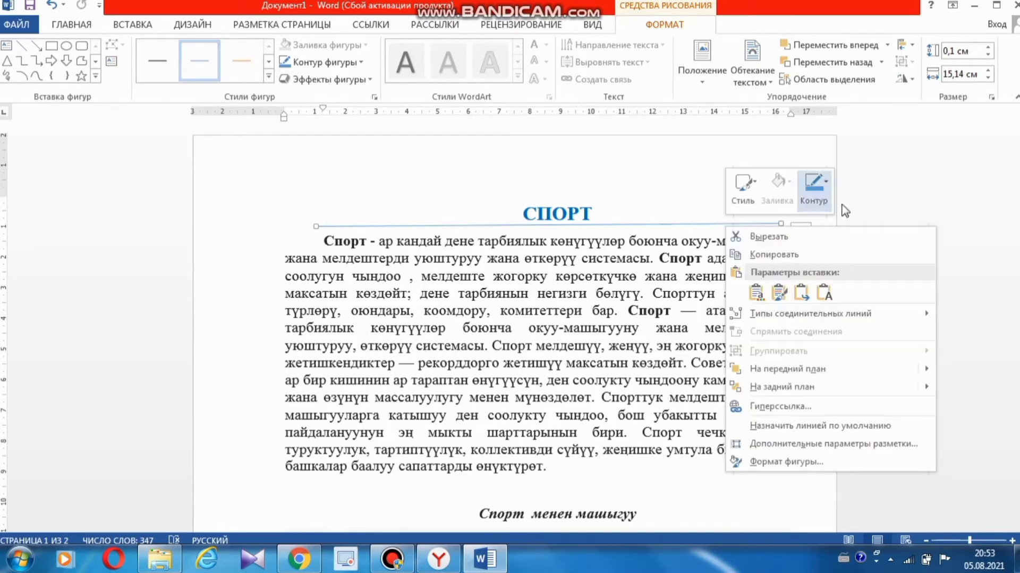
pyautogui.click(811, 199)
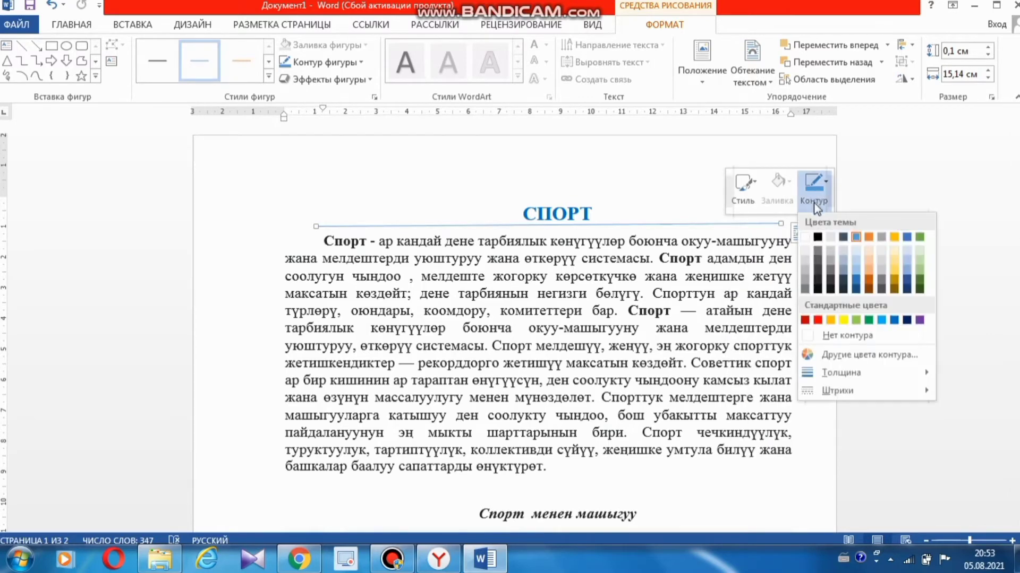
pyautogui.click(894, 320)
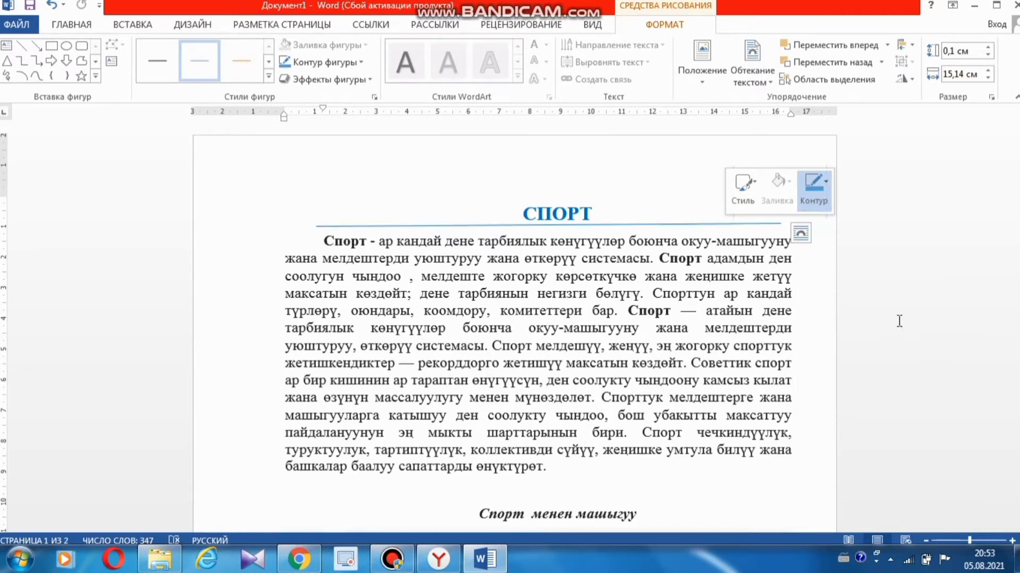
pyautogui.click(815, 204)
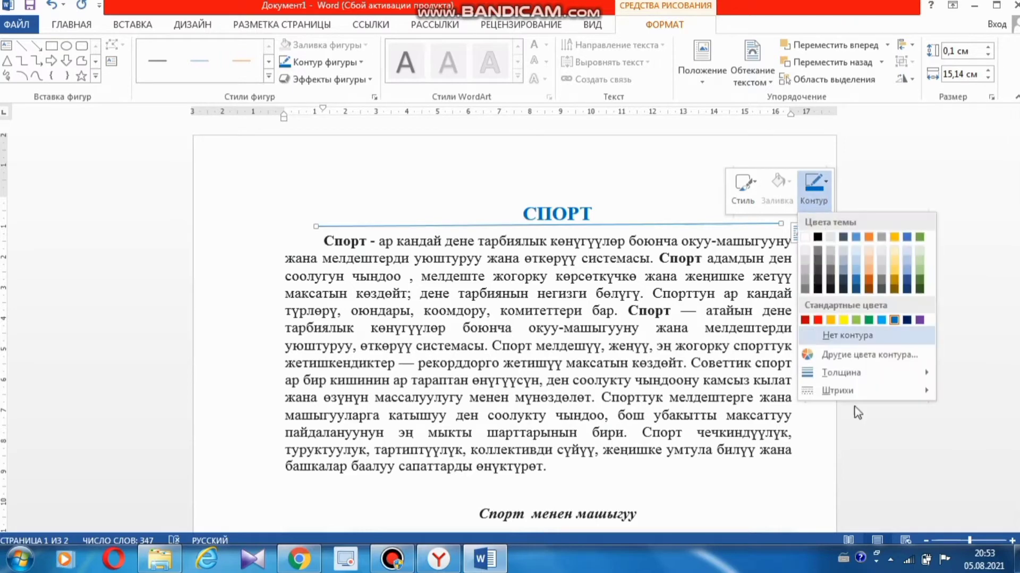
pyautogui.moveTo(860, 375)
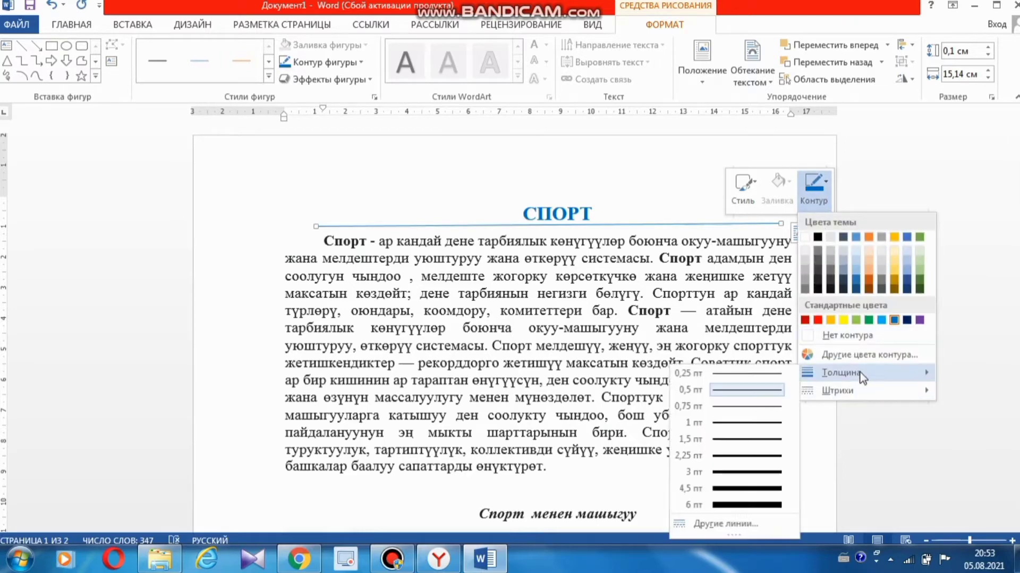
pyautogui.click(754, 442)
# Step: Change the dash style of the line under the title to dotted and deselect it
pyautogui.click(817, 193)
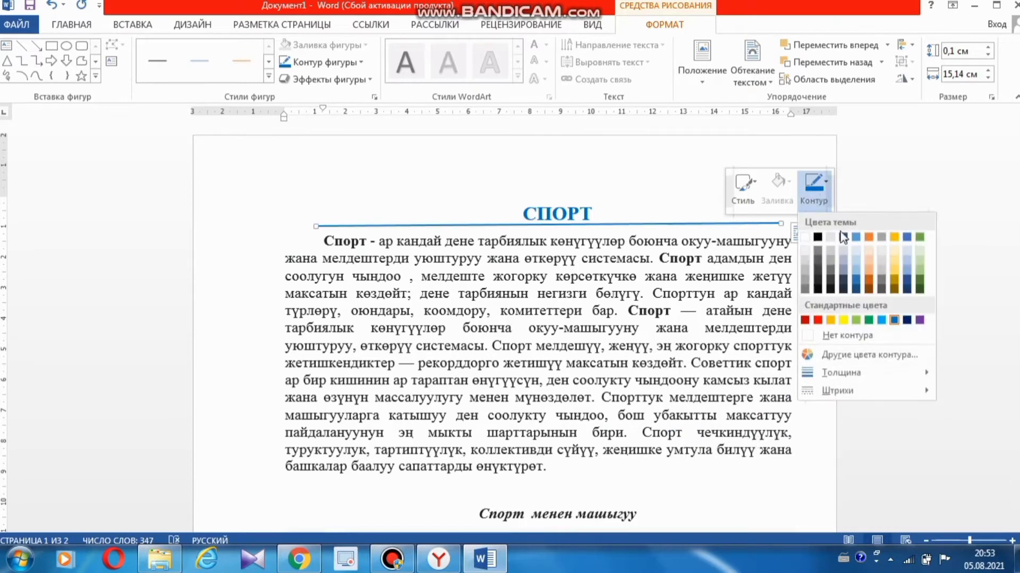
pyautogui.moveTo(866, 393)
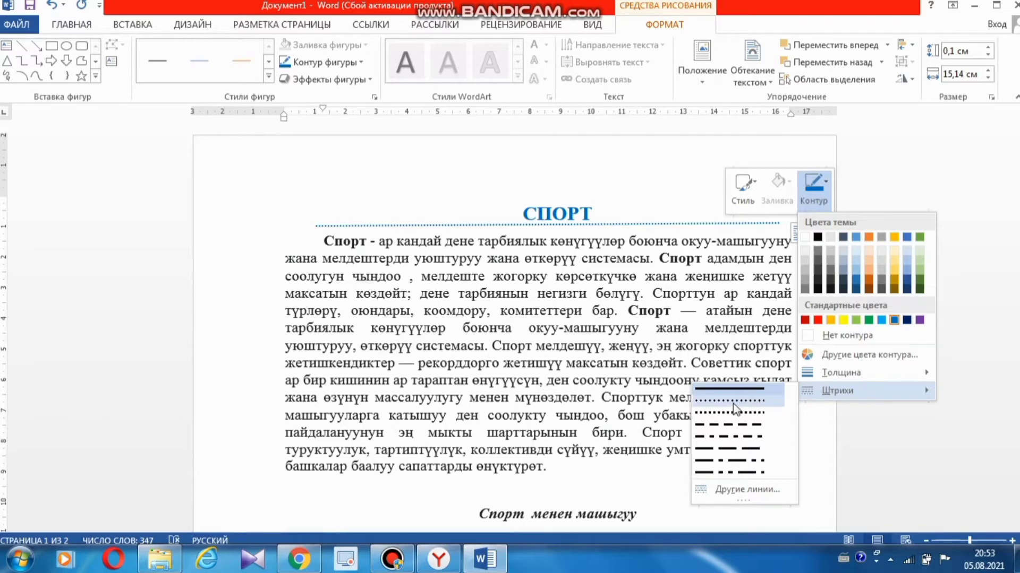
pyautogui.click(735, 408)
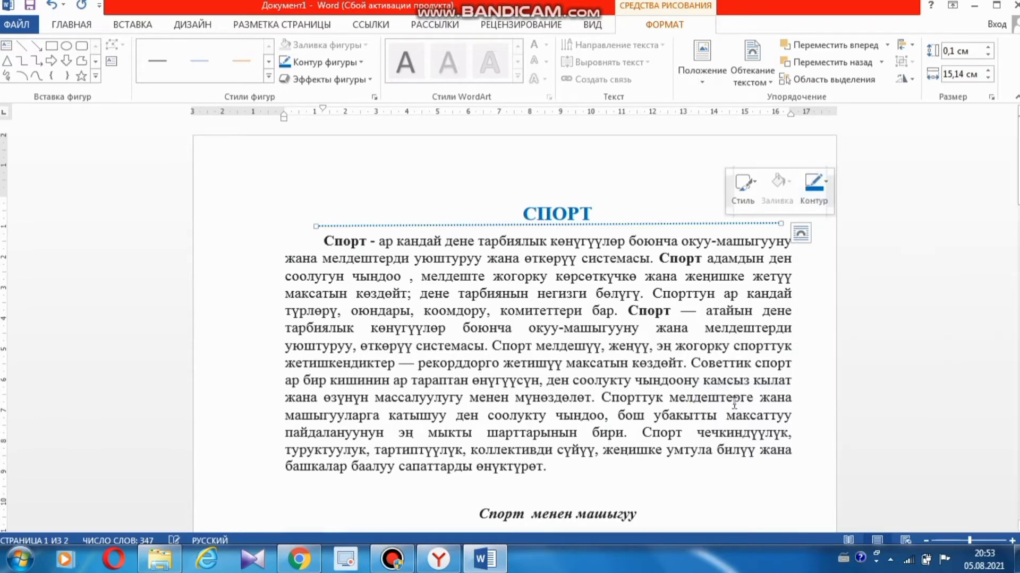
pyautogui.click(826, 319)
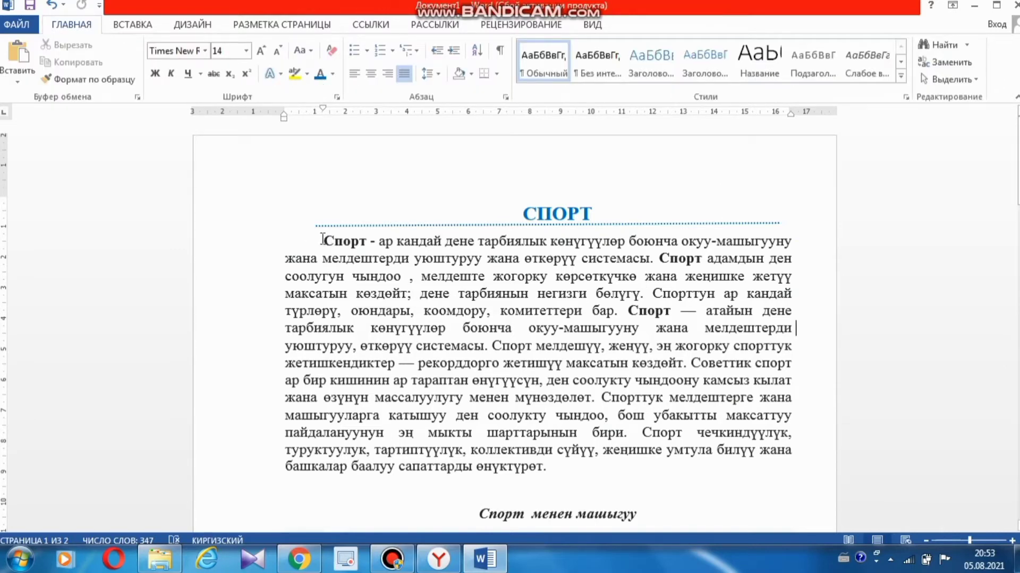
# Step: Insert the picture спорт.jpg at the start of the first paragraph and shrink it proportionally to less than half the text width
pyautogui.click(325, 241)
pyautogui.click(129, 27)
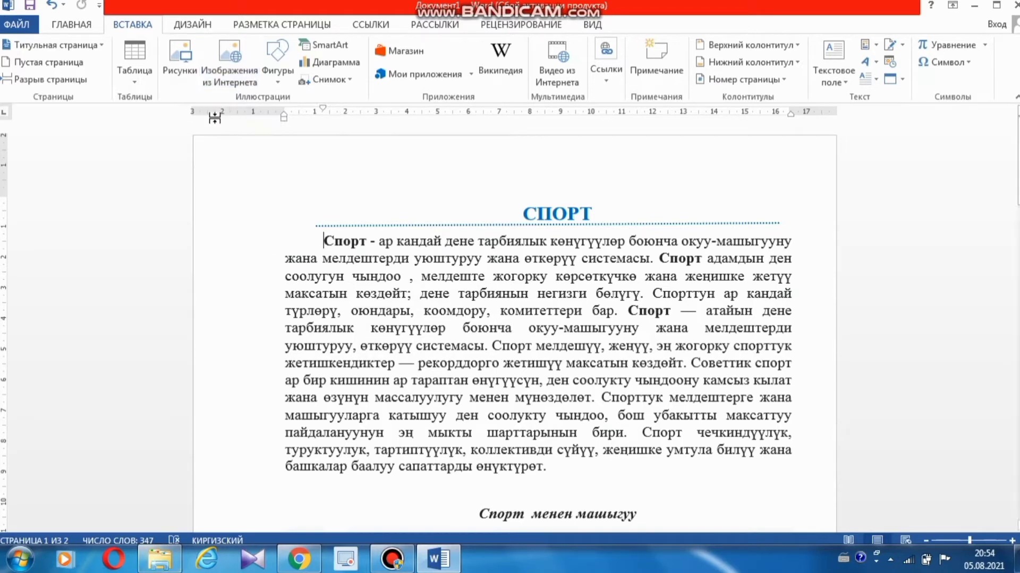
pyautogui.click(177, 51)
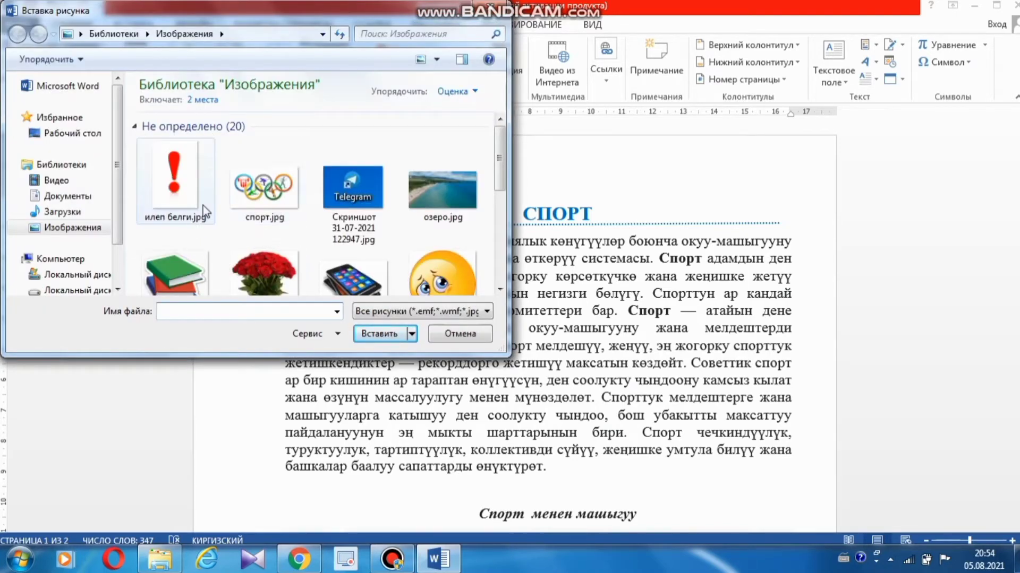
pyautogui.click(273, 195)
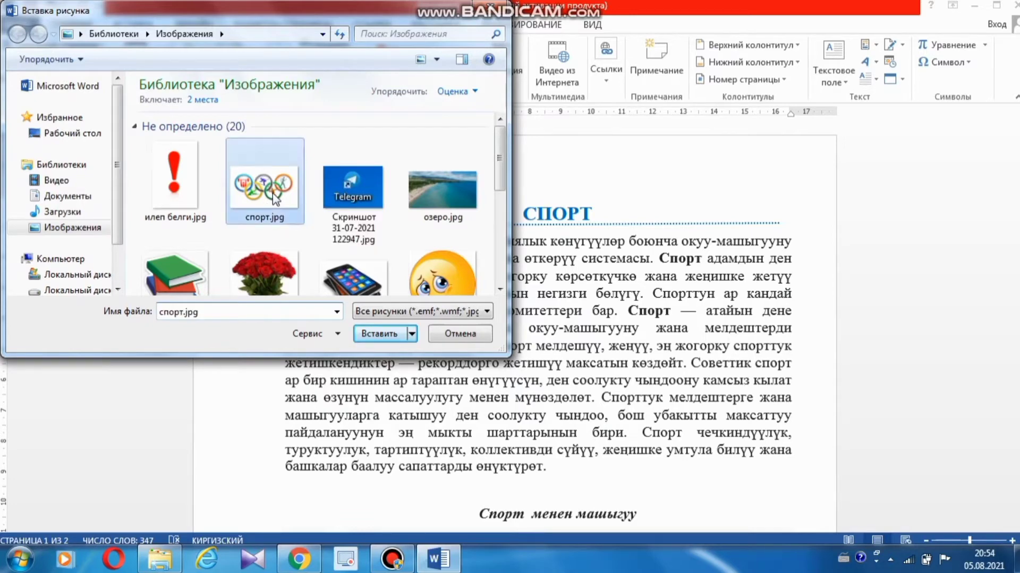
pyautogui.click(375, 334)
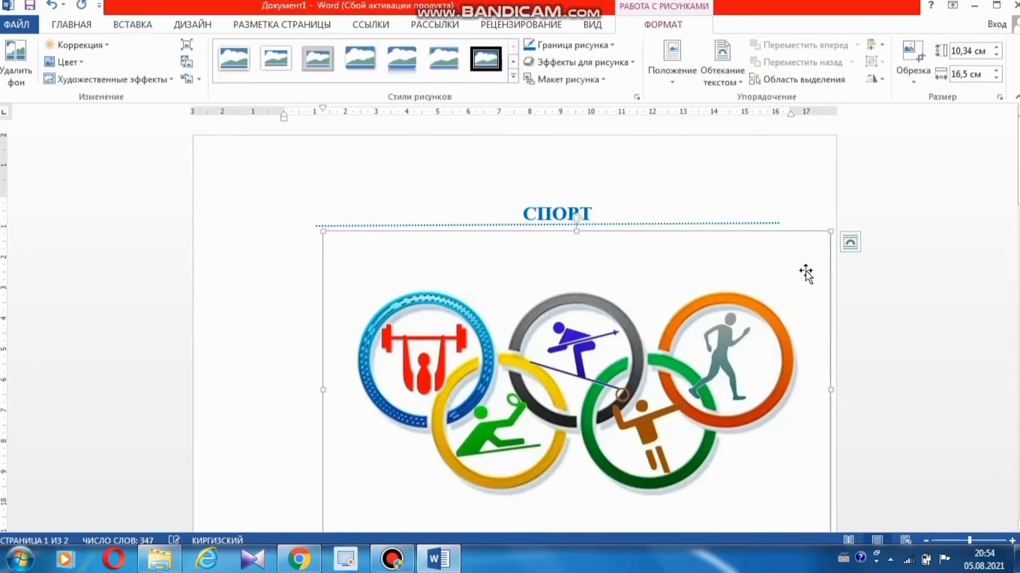
pyautogui.moveTo(829, 232); pyautogui.dragTo(467, 383)
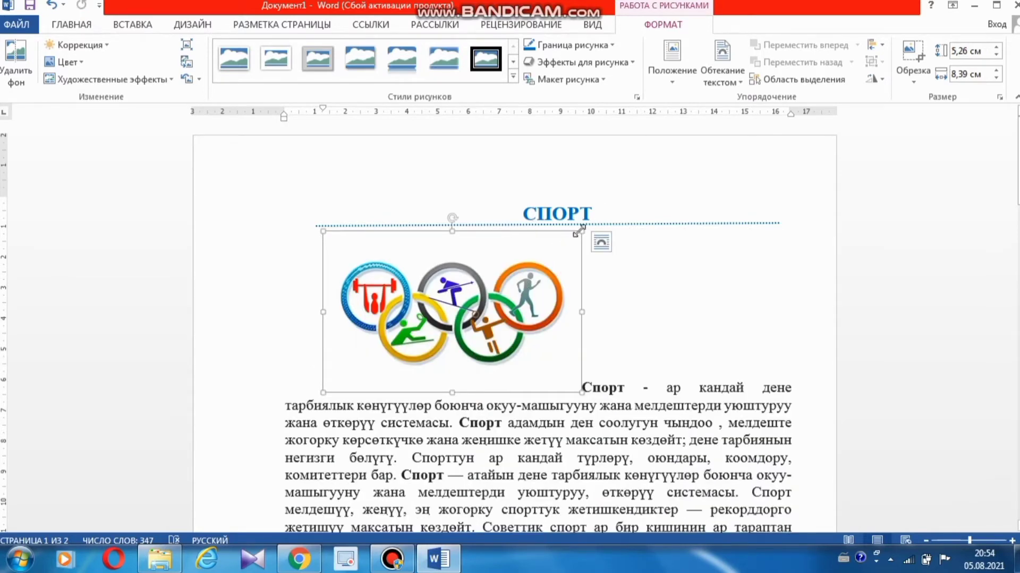
pyautogui.moveTo(582, 232); pyautogui.dragTo(509, 254)
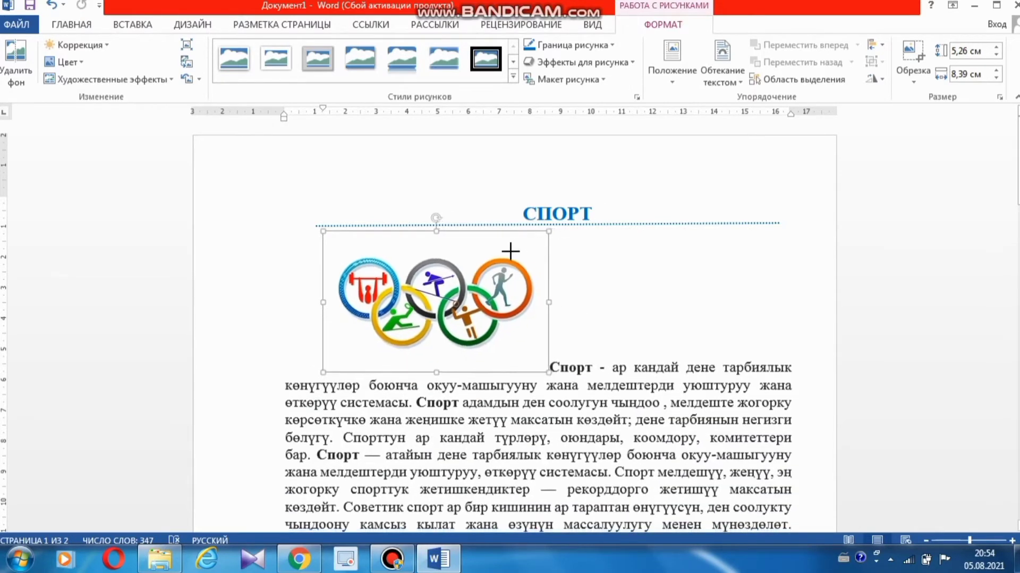
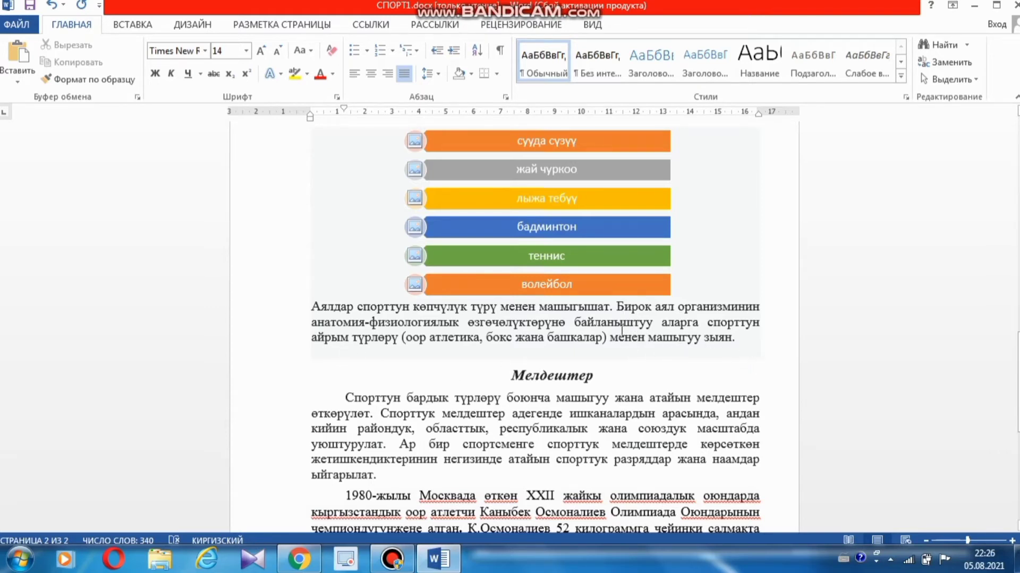
# Step: Start a new paragraph at "Бирок аял организминин" and insert a 2.54 × 2.54 cm rectangle shape below it
pyautogui.click(617, 308)
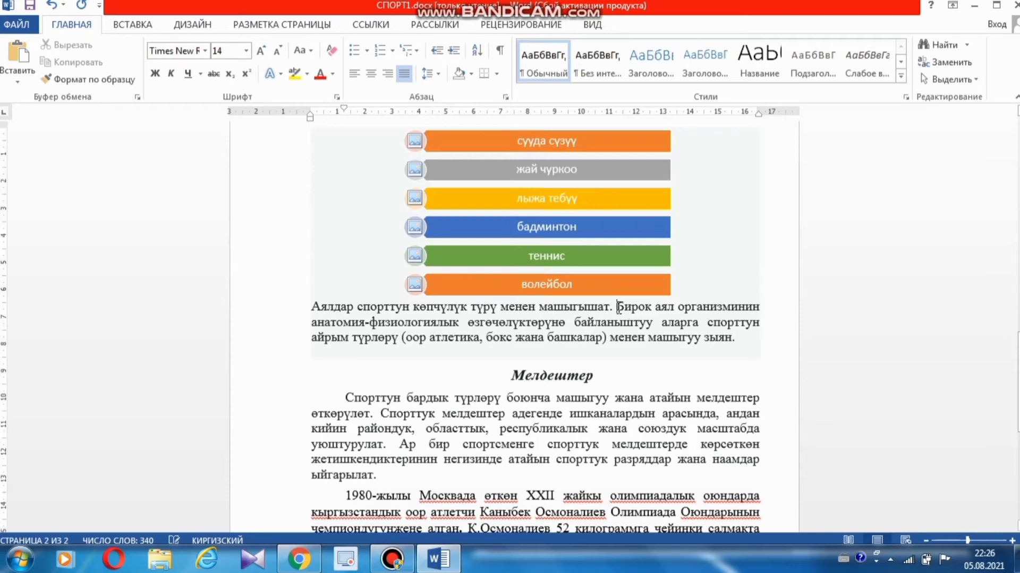
pyautogui.press('Return')
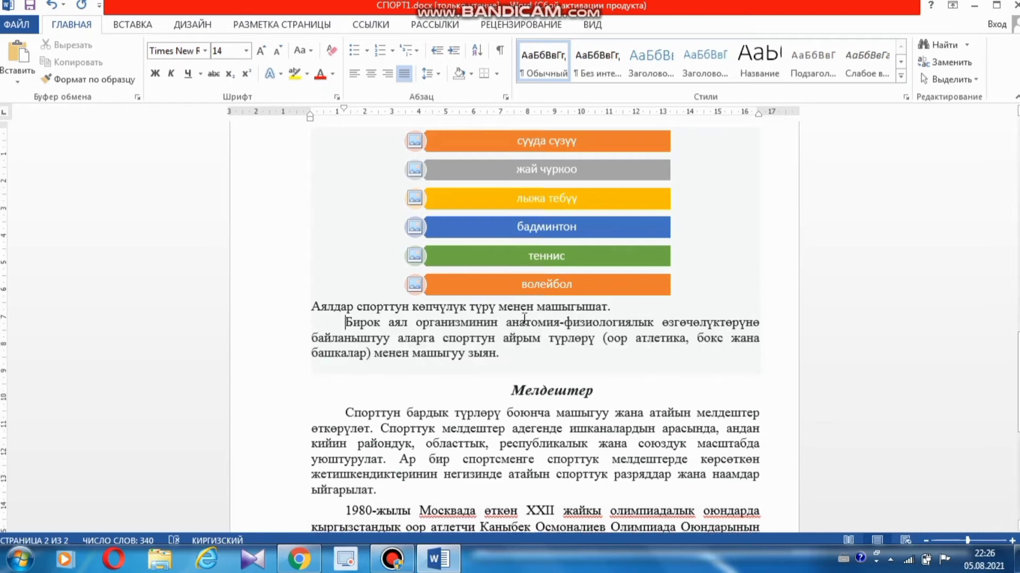
pyautogui.click(136, 26)
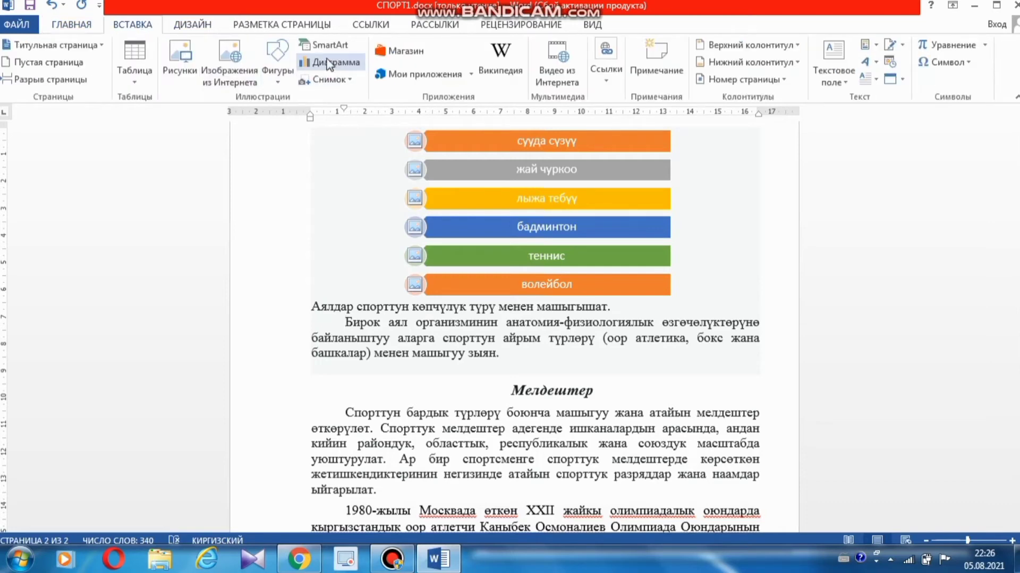
pyautogui.click(280, 61)
pyautogui.click(314, 113)
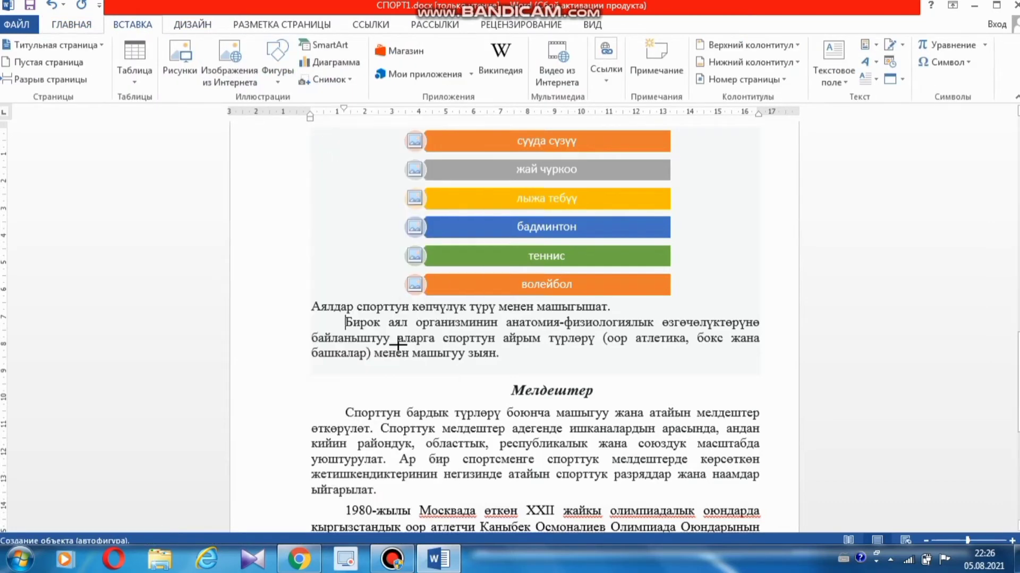
pyautogui.click(451, 377)
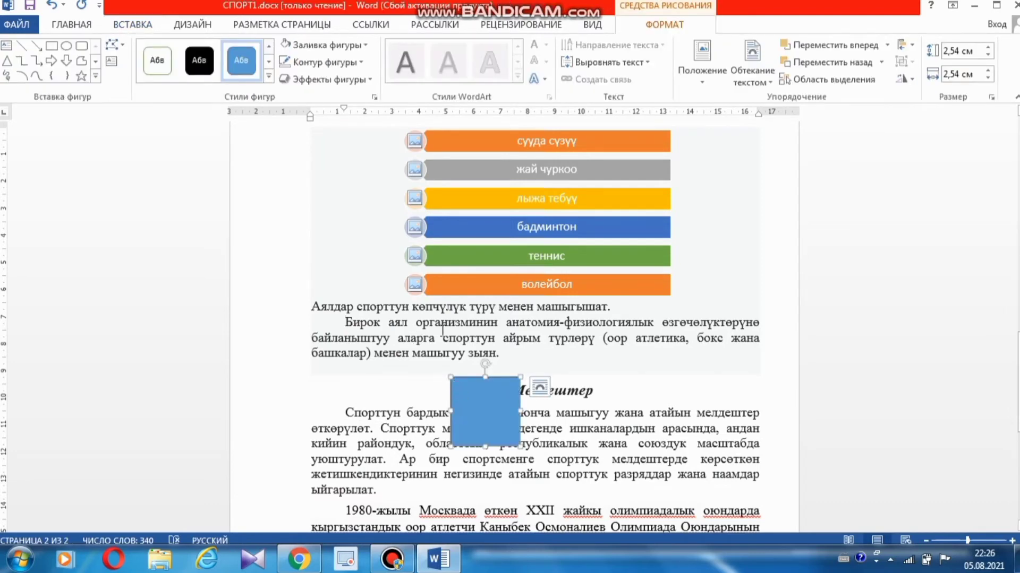
# Step: Move the paragraph beginning "Бирок аял организминин" out of the body text and into the blue rectangle
pyautogui.moveTo(349, 322); pyautogui.dragTo(518, 355)
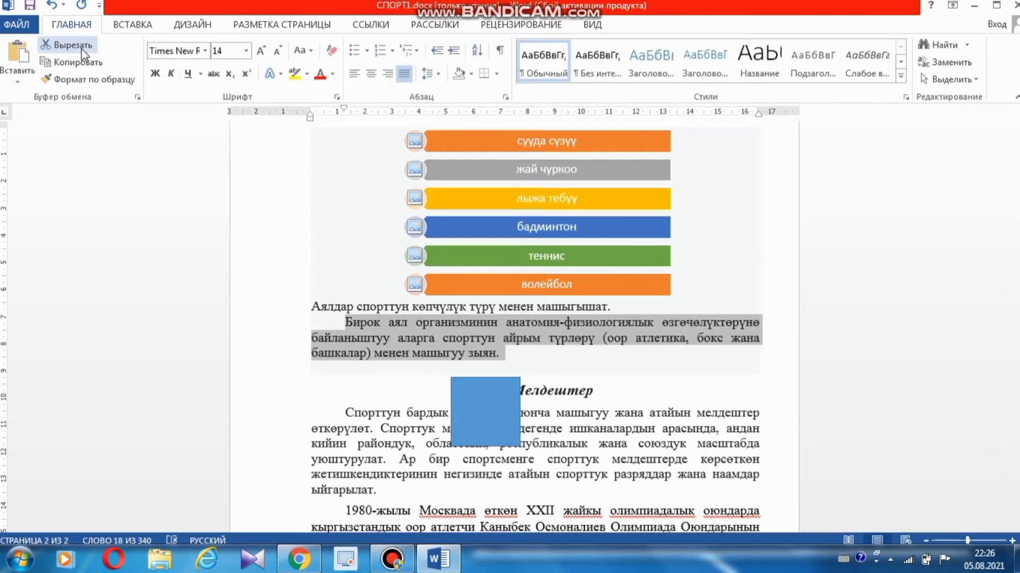
pyautogui.click(81, 47)
pyautogui.click(482, 359)
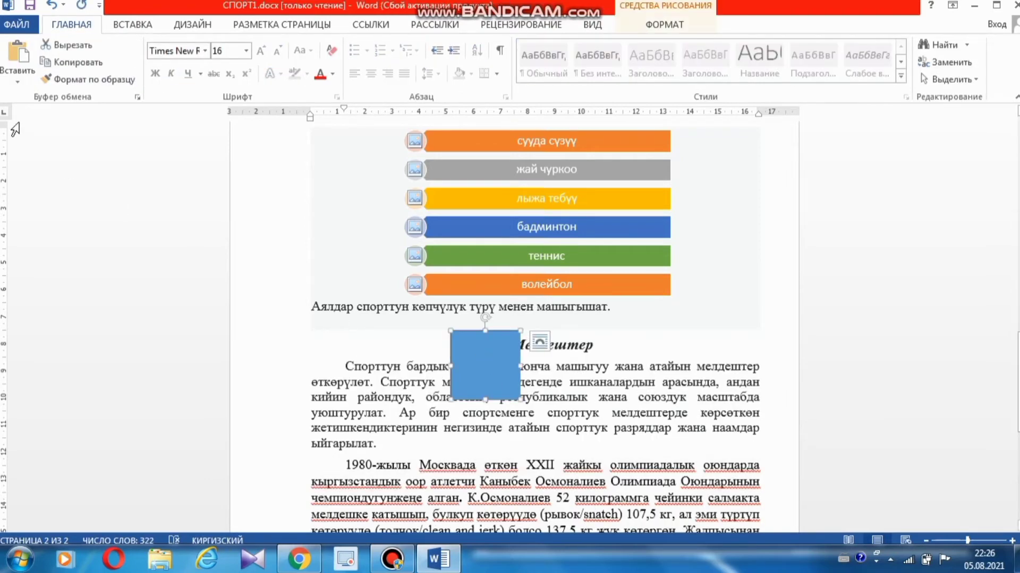
pyautogui.click(17, 59)
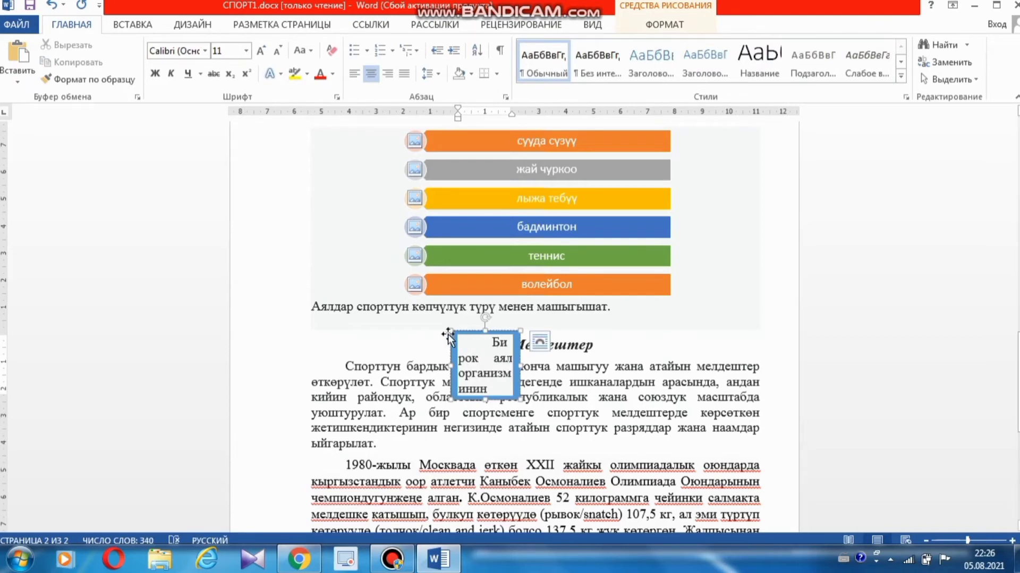
# Step: Move the text rectangle left beneath the sentence about women's sports and add three blank lines before the heading "Мелдештер"
pyautogui.moveTo(447, 335); pyautogui.dragTo(362, 328)
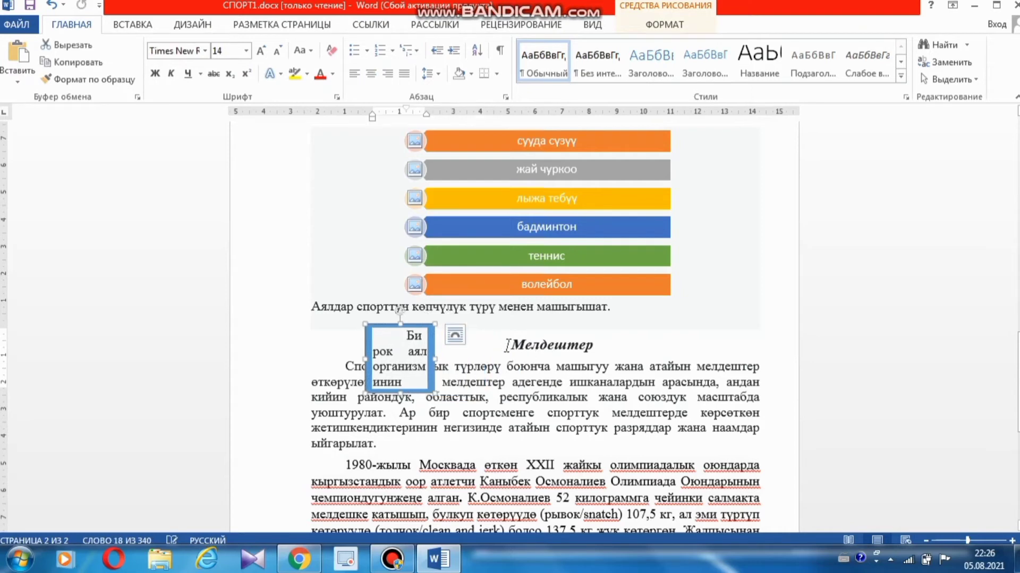
pyautogui.click(508, 345)
pyautogui.press('Return')
pyautogui.press('Return')
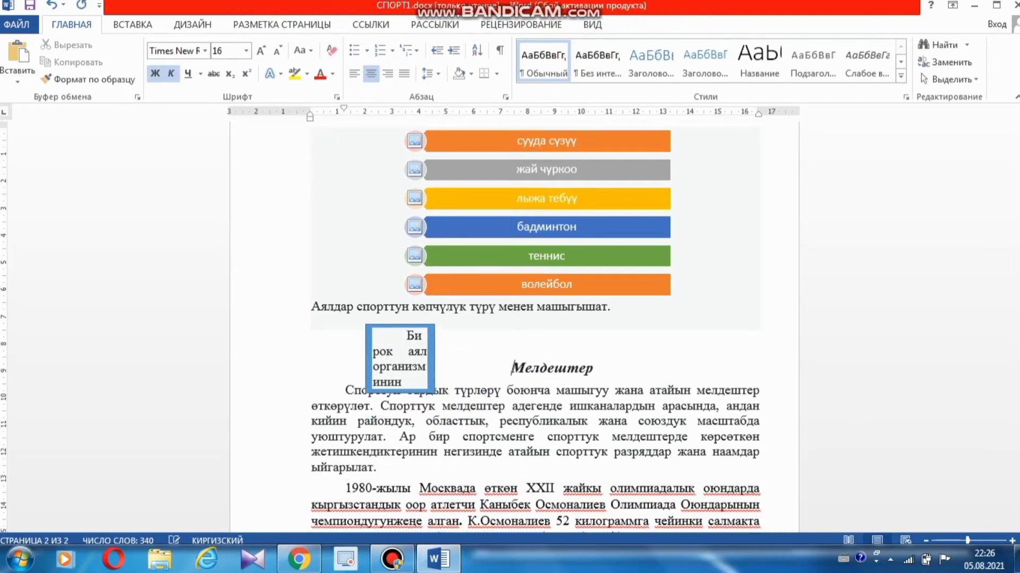
pyautogui.press('Return')
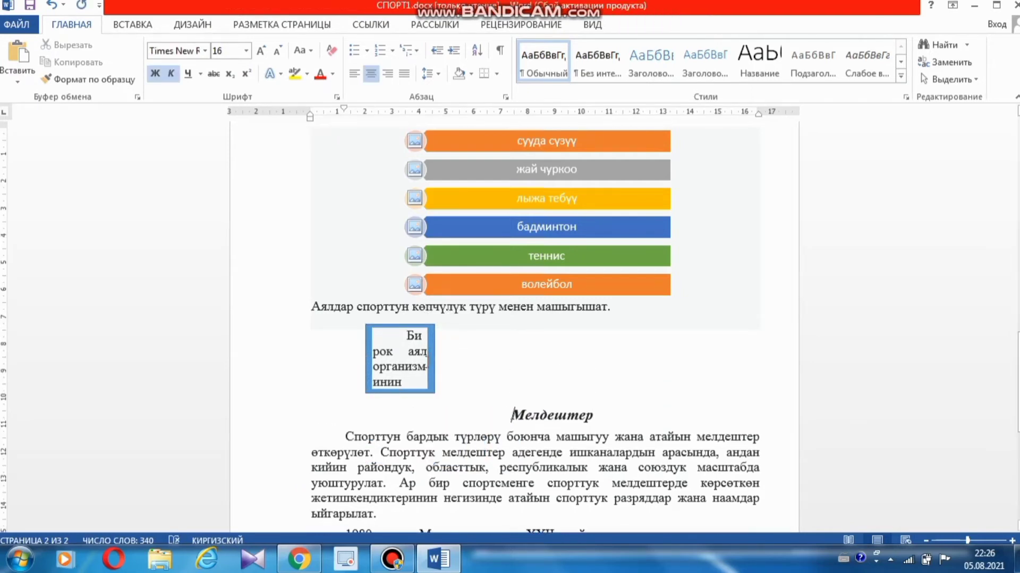
# Step: Widen the rectangle holding the "Бирок аял" paragraph to about 13.75 cm so its whole text fits
pyautogui.click(434, 358)
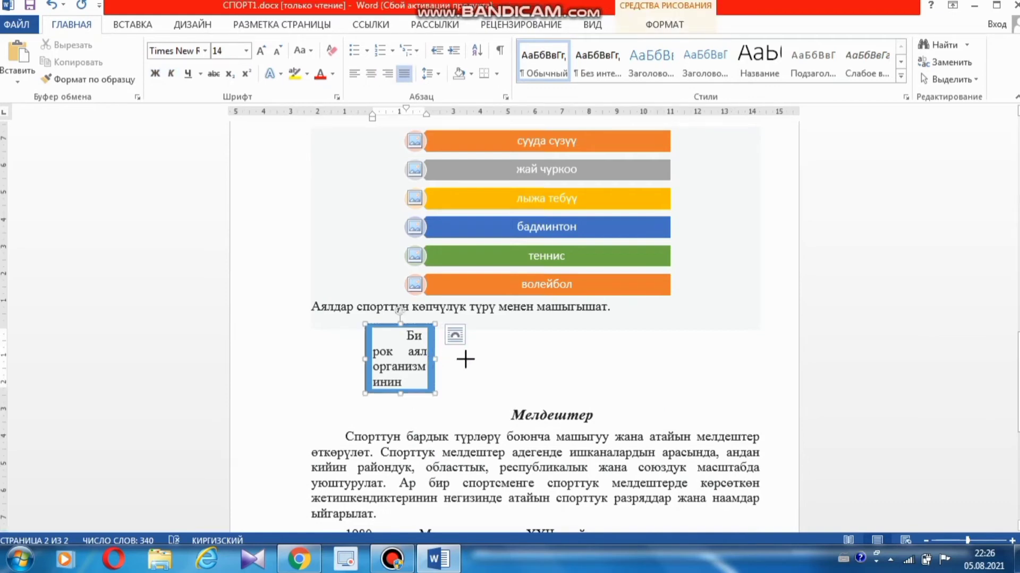
pyautogui.moveTo(465, 360); pyautogui.dragTo(740, 367)
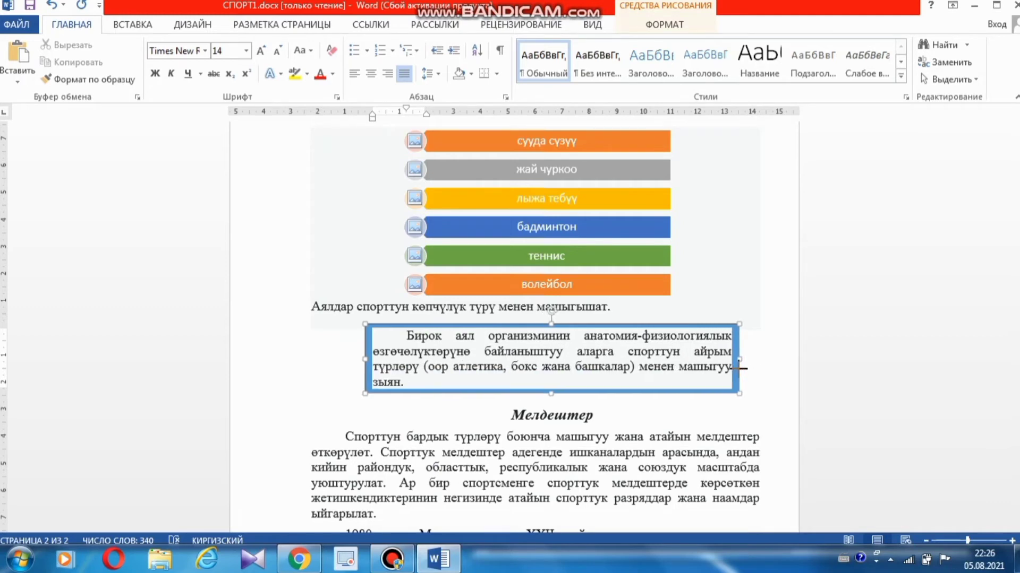
# Step: Give the "Бирок аял" rectangle a white fill and a black outline, and deselect it
pyautogui.click(663, 24)
pyautogui.click(321, 45)
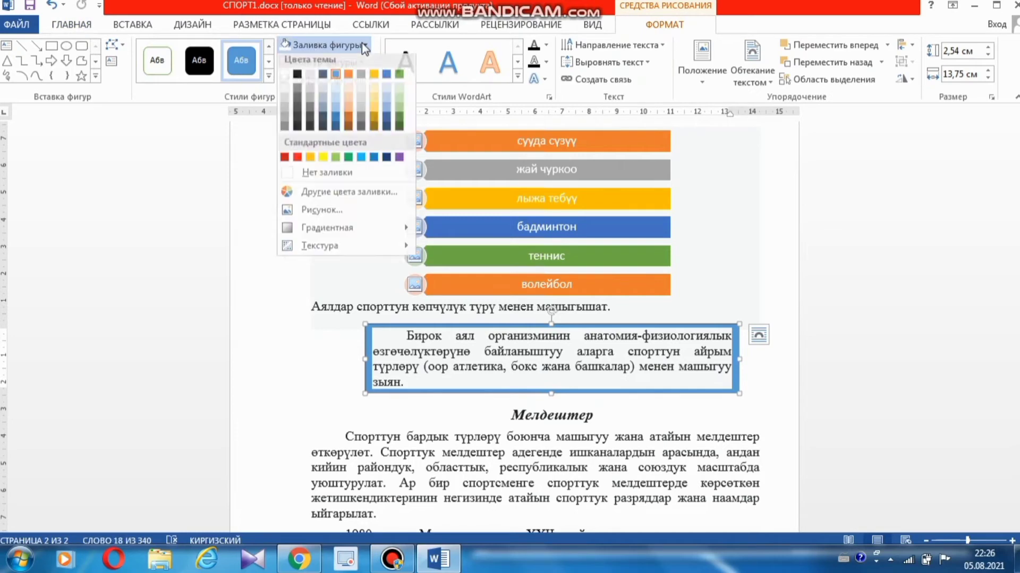
pyautogui.click(285, 77)
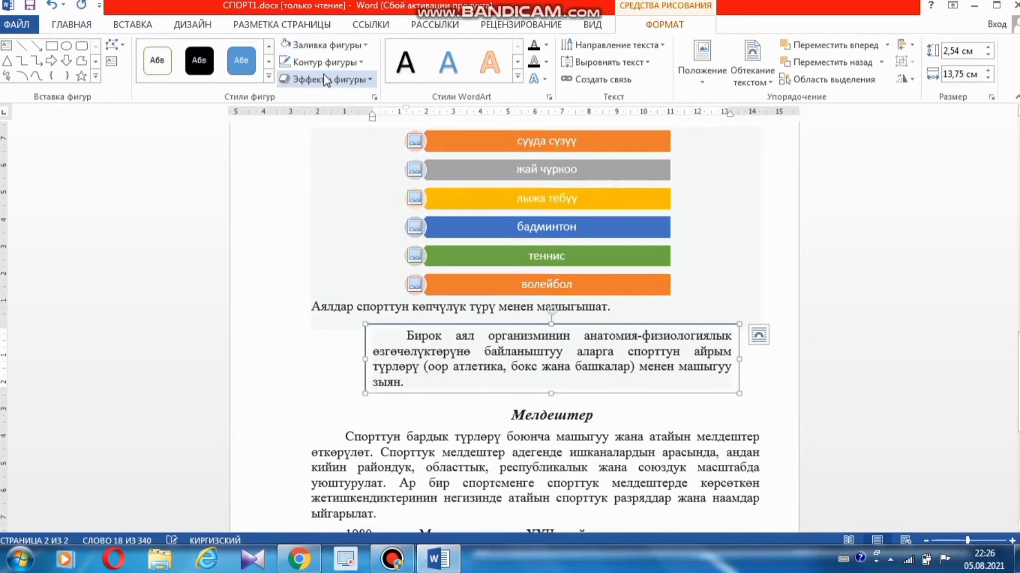
pyautogui.click(364, 63)
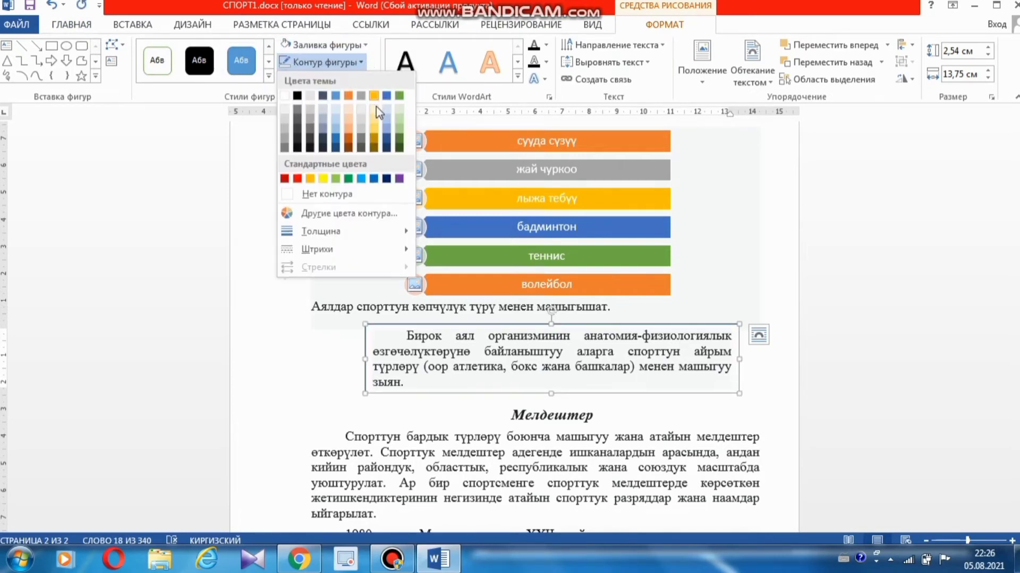
pyautogui.click(298, 95)
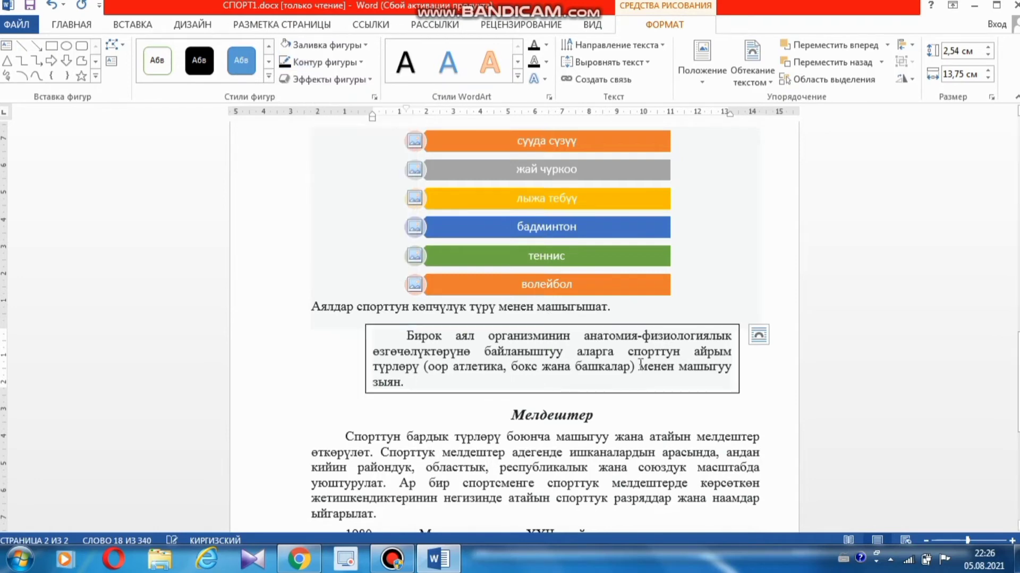
pyautogui.click(355, 358)
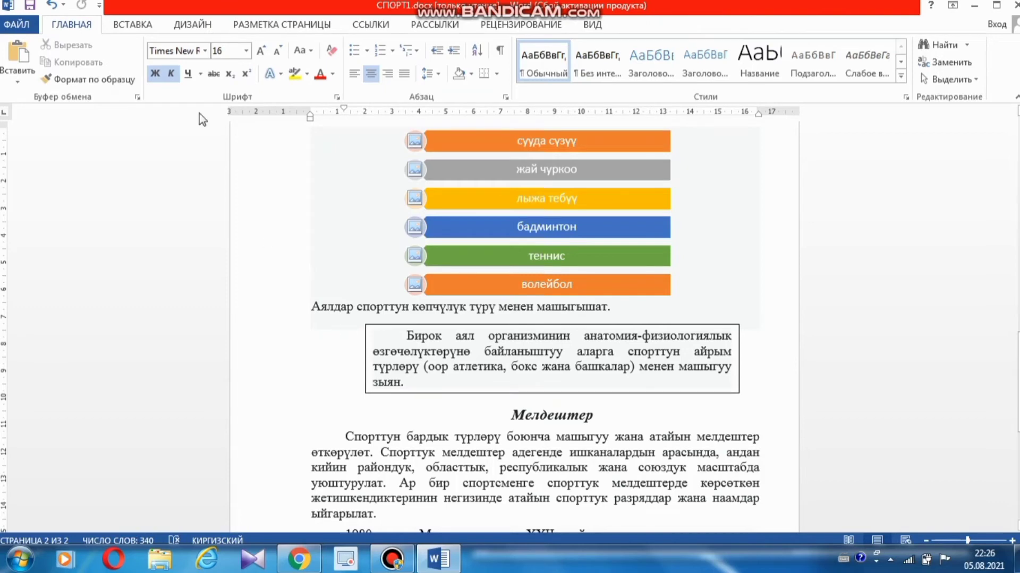
# Step: Insert the picture илеп белги.jpg from the Изображения library beside the outlined text box
pyautogui.click(132, 24)
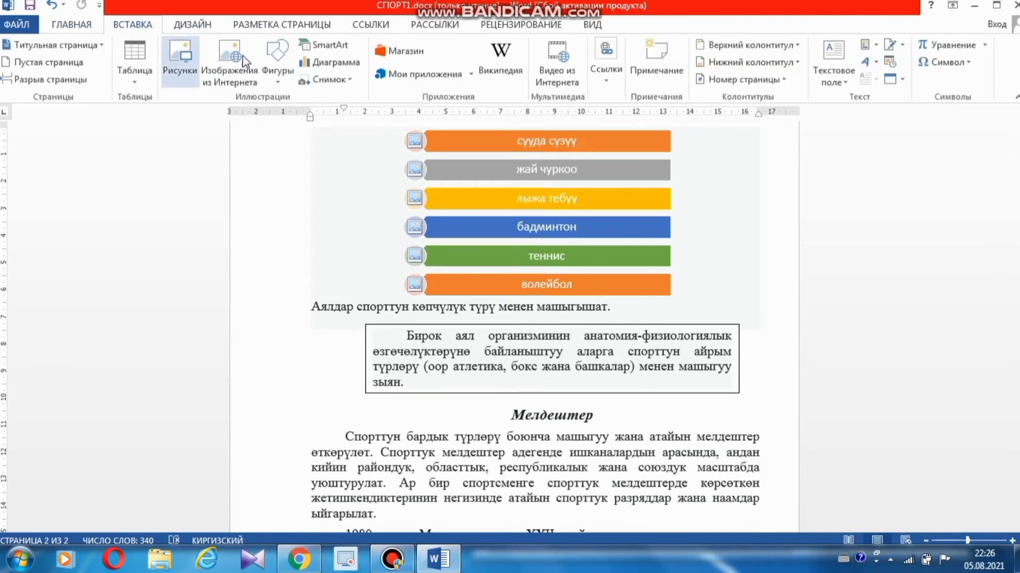
pyautogui.click(180, 72)
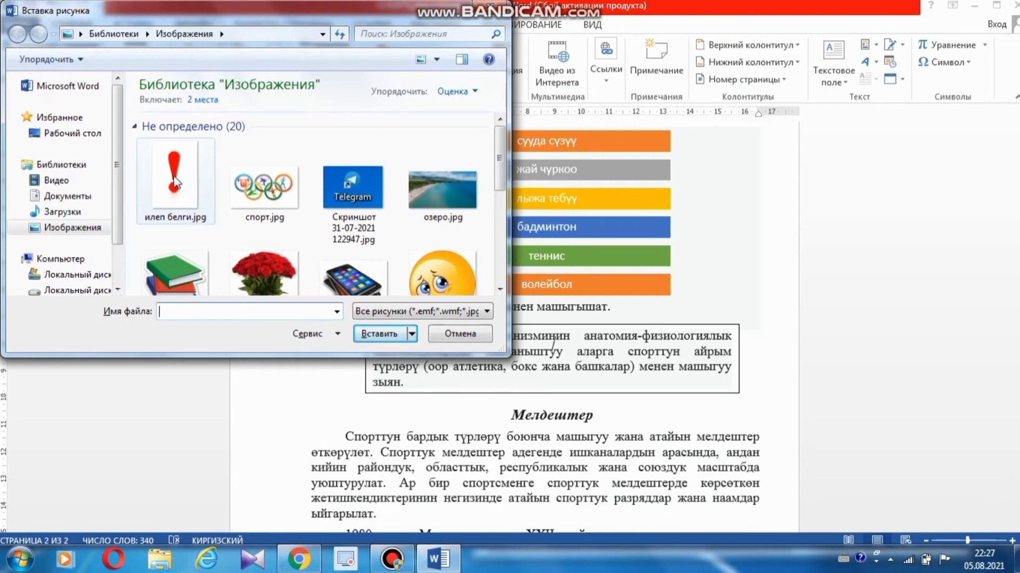
pyautogui.click(175, 183)
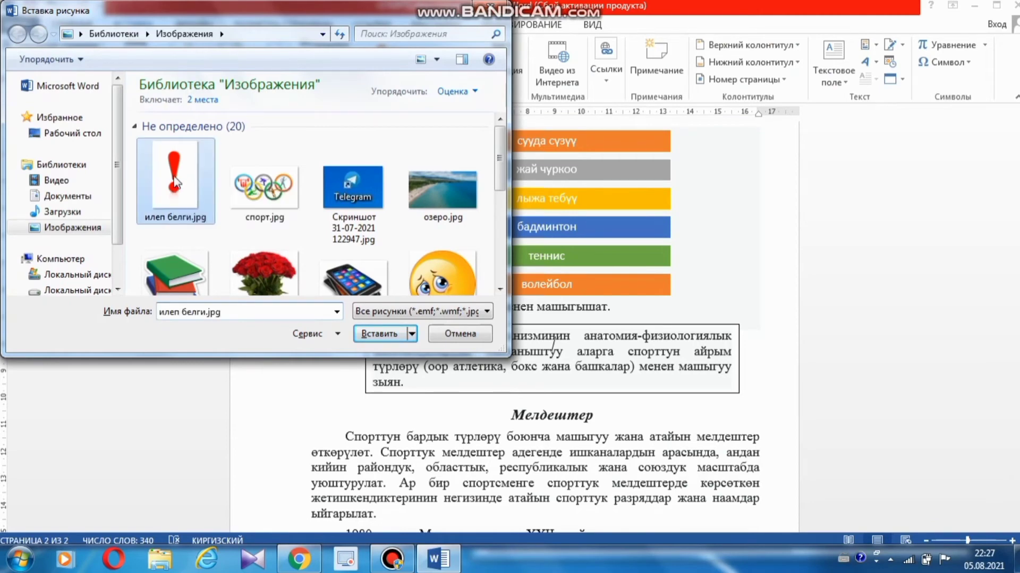
pyautogui.click(384, 340)
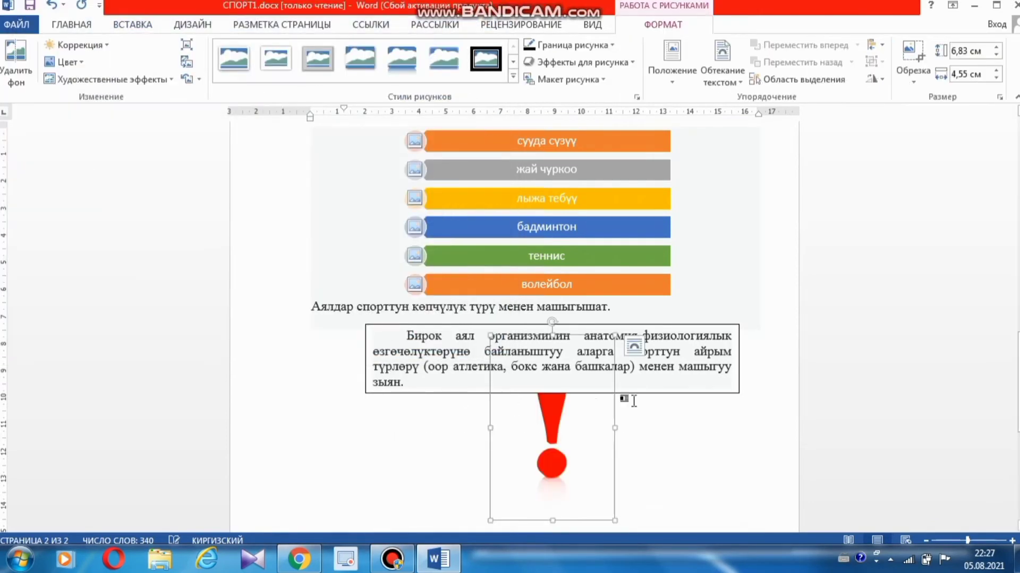
# Step: Set the exclamation mark picture to square text wrapping, then shrink it and place it just left of the outlined text box
pyautogui.click(633, 346)
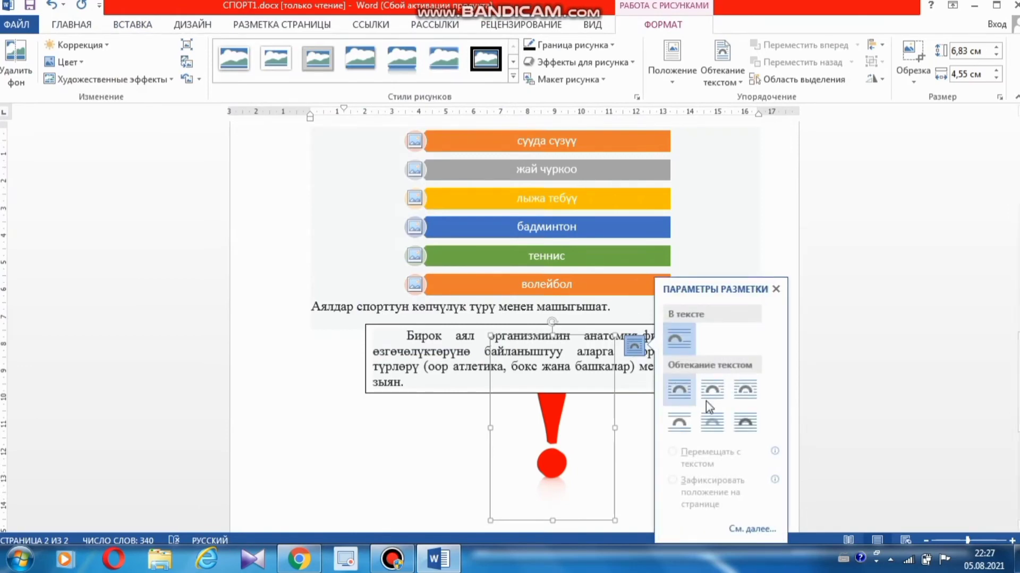
pyautogui.click(667, 388)
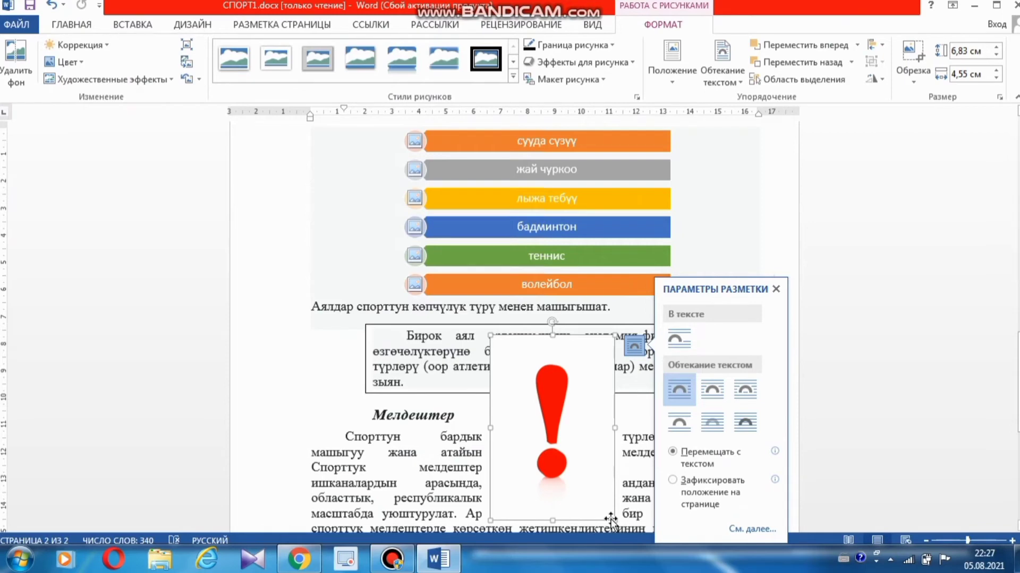
pyautogui.moveTo(611, 520); pyautogui.dragTo(343, 345)
pyautogui.click(508, 394)
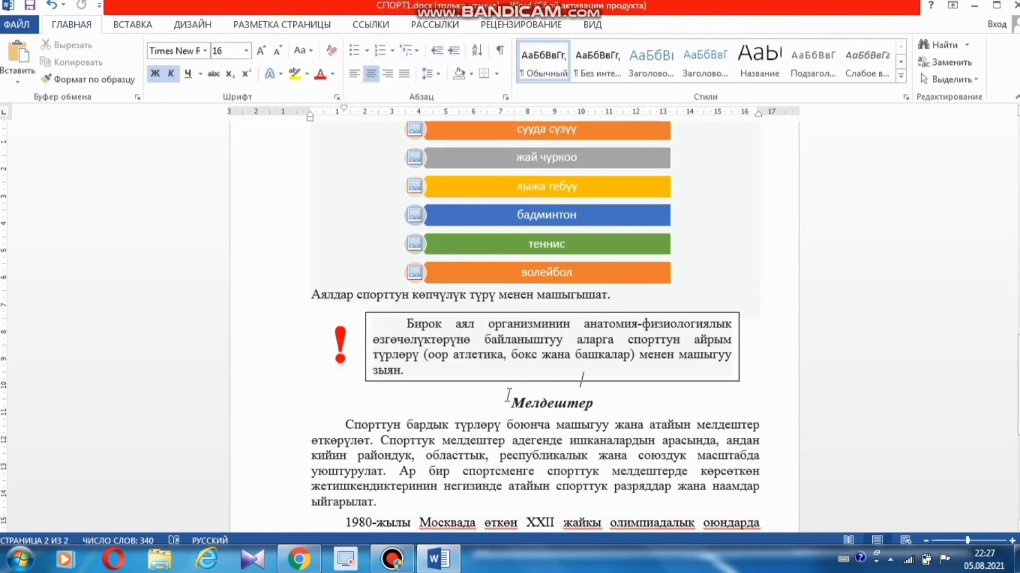
# Step: Insert a 2.54 × 2.54 cm rectangle shape over the paragraph beginning "1980-жылы"
pyautogui.hotkey('alt', 'shift')
pyautogui.scroll(-4, 714, 467)
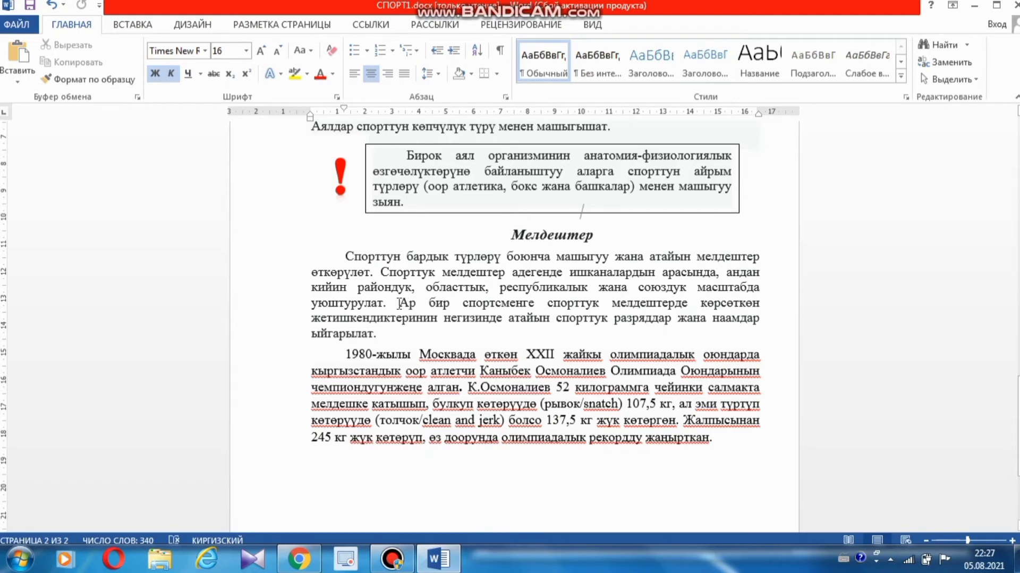
pyautogui.click(133, 26)
pyautogui.click(277, 61)
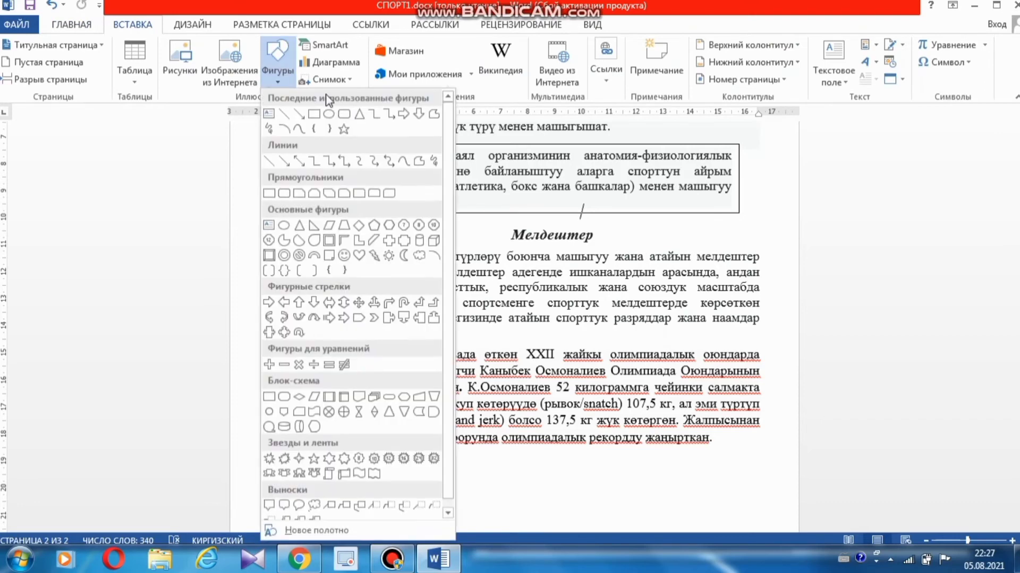
pyautogui.click(312, 114)
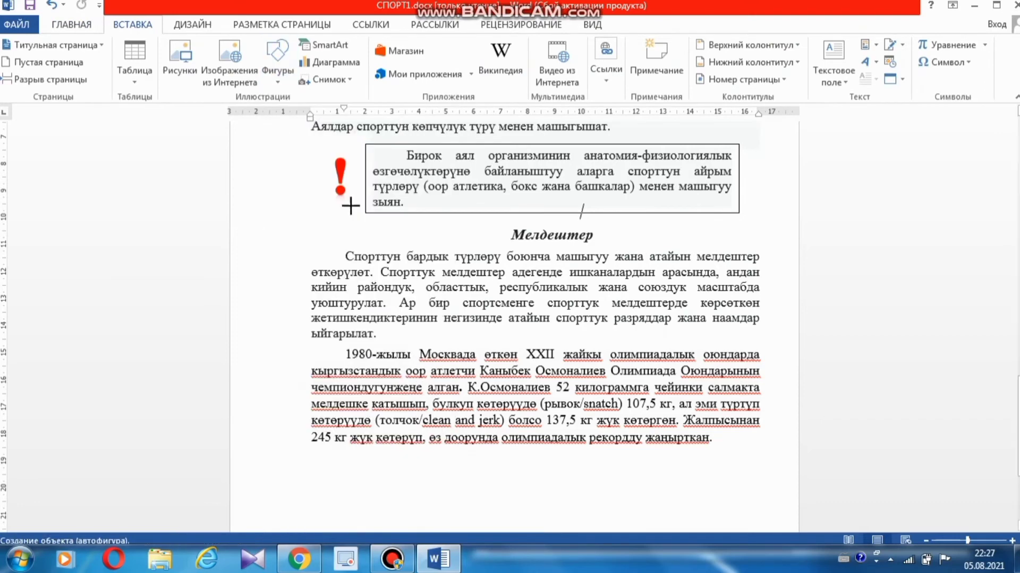
pyautogui.click(405, 338)
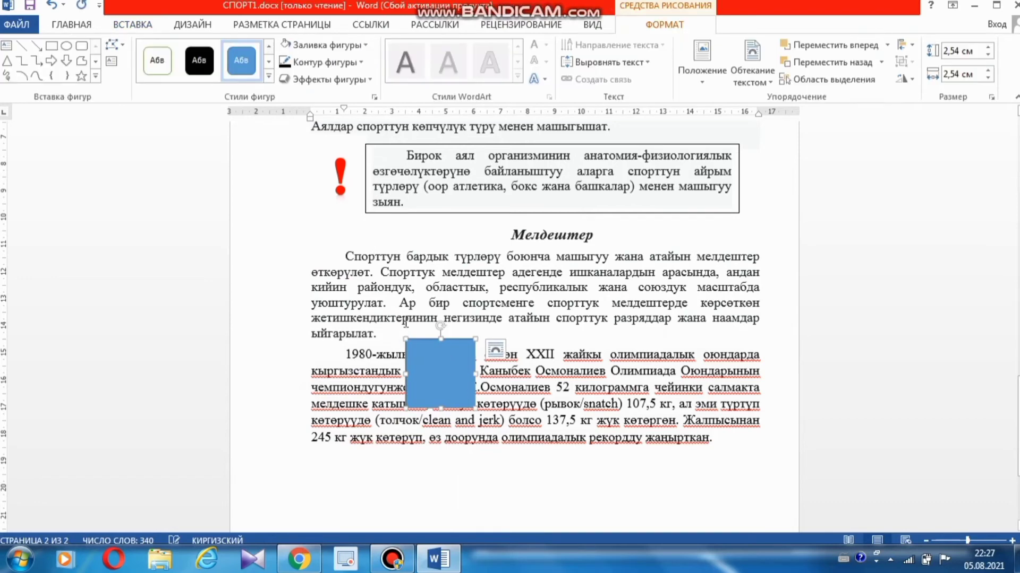
# Step: Move the sentence beginning "Ар бир спортсменге" from the first "Мелдештер" paragraph into the new rectangle
pyautogui.moveTo(398, 304); pyautogui.dragTo(381, 335)
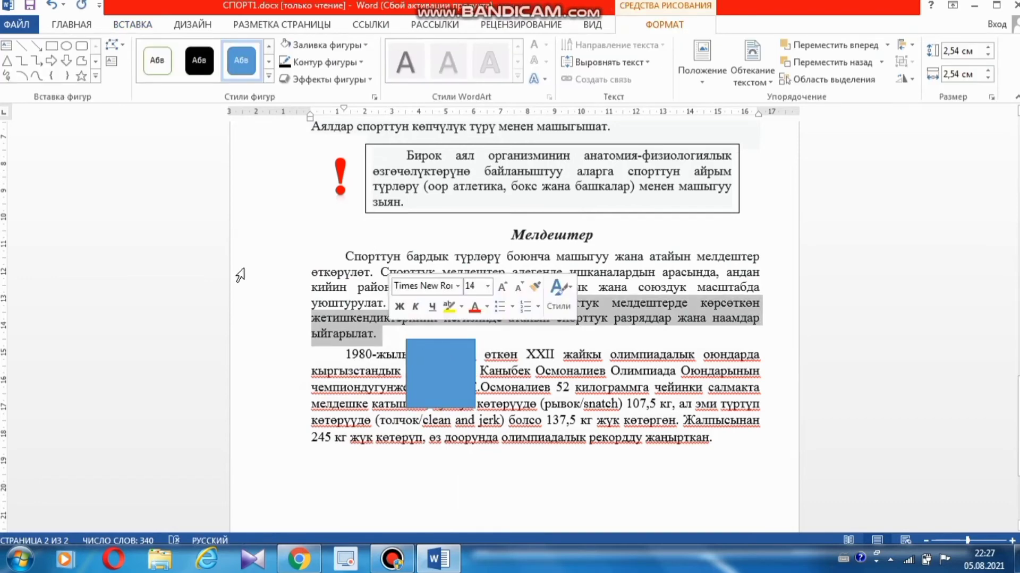
pyautogui.click(53, 45)
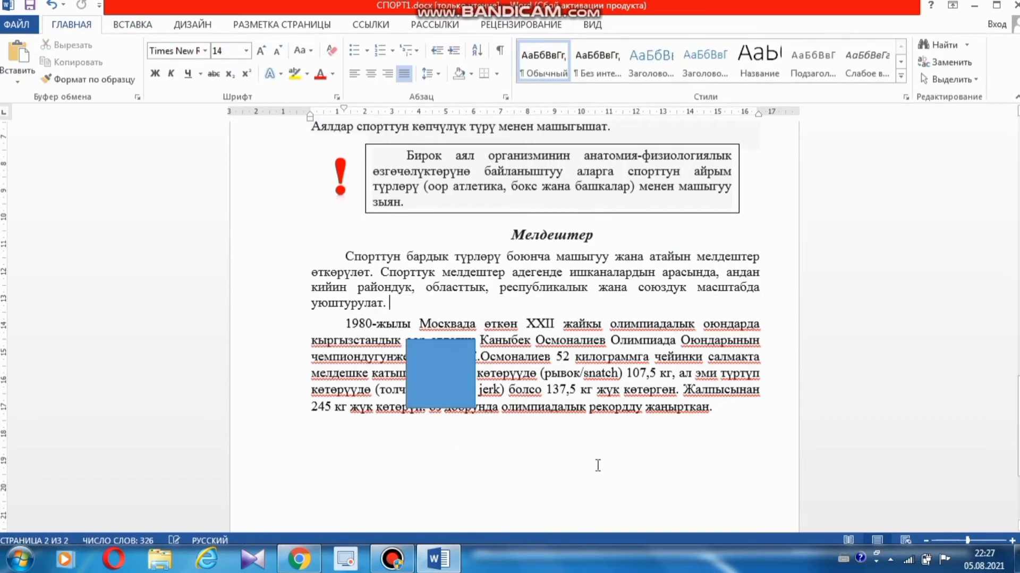
pyautogui.click(445, 371)
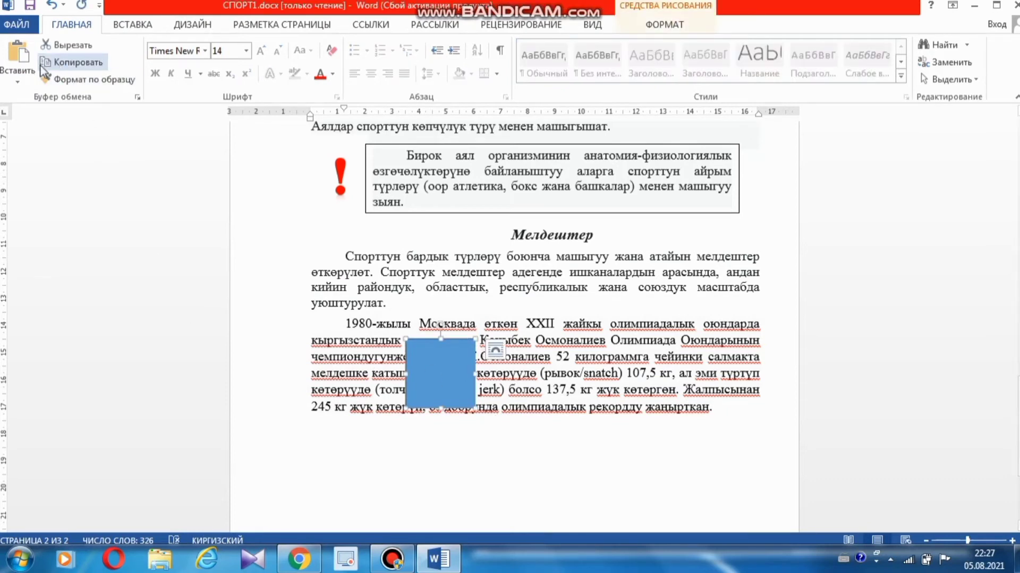
pyautogui.hotkey('ctrl', 'v')
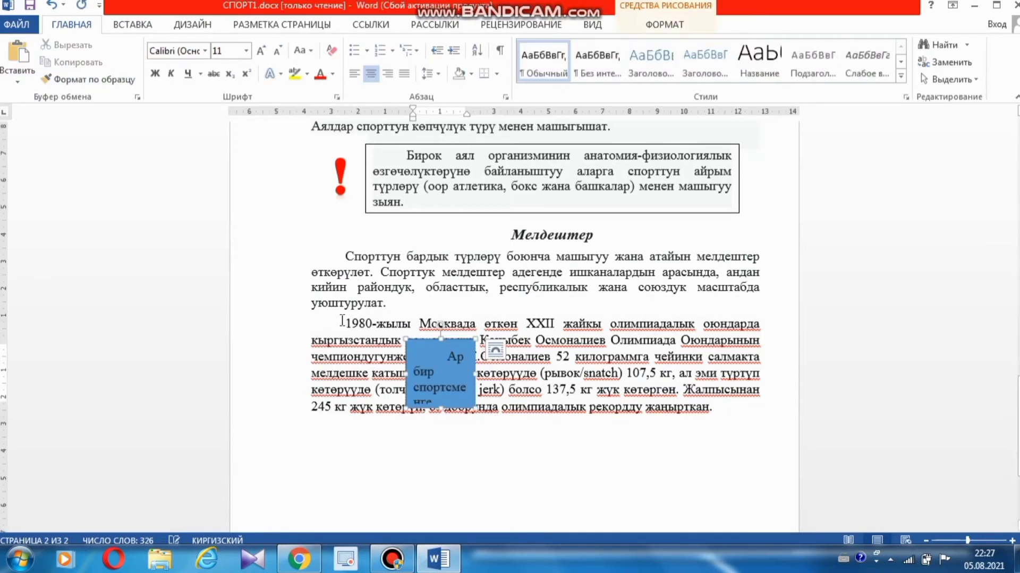
# Step: Add three blank lines before the "1980-жылы" paragraph and move the "Ар бир спортсменге" rectangle into the gap
pyautogui.click(344, 324)
pyautogui.press('Return')
pyautogui.press('Return')
pyautogui.press('Return')
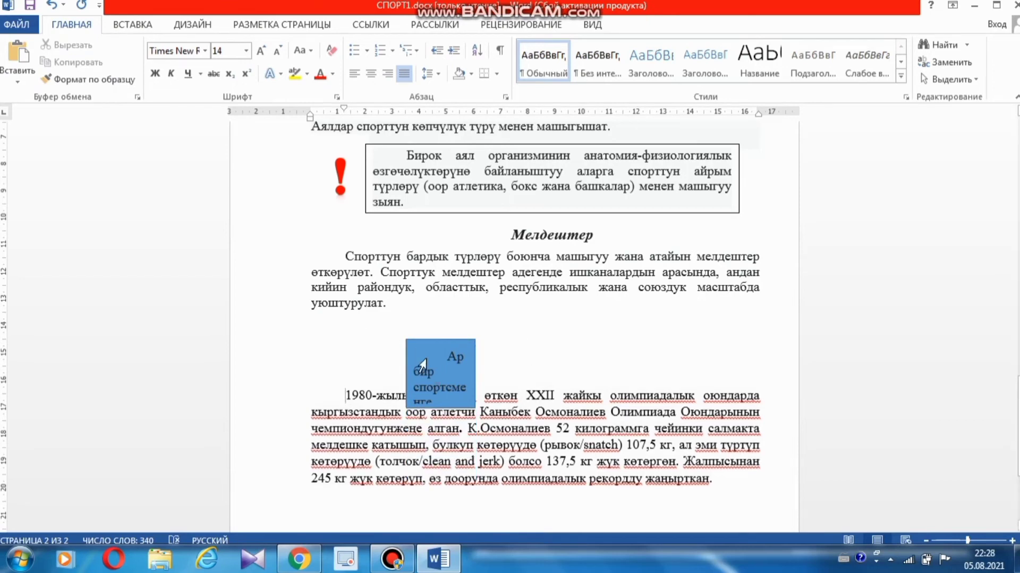
pyautogui.click(407, 342)
pyautogui.moveTo(408, 342); pyautogui.dragTo(343, 317)
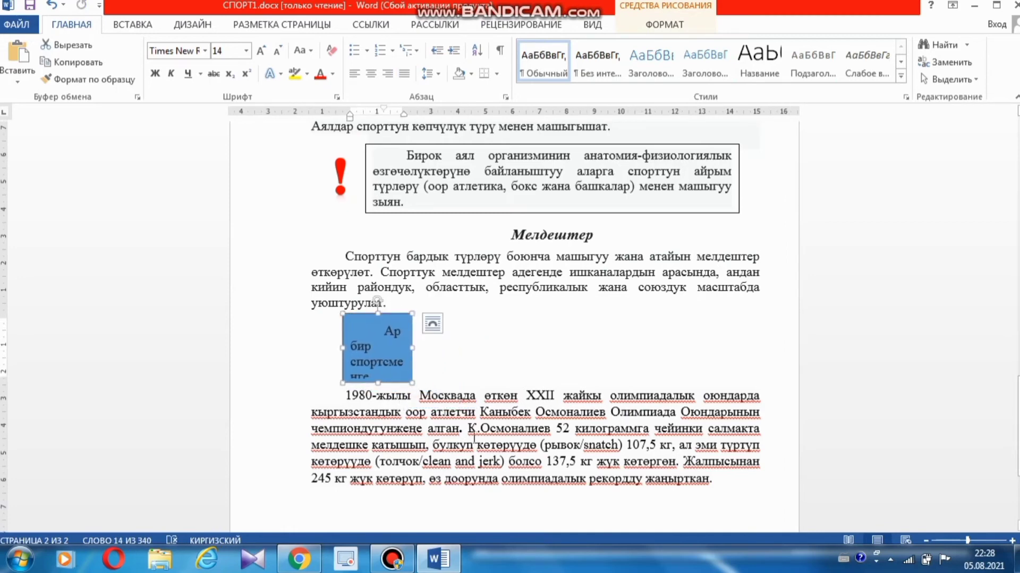
# Step: Enlarge the blue "Ар бир спортсменге" rectangle to about 2.82 × 11.1 cm, fitting its whole sentence inside
pyautogui.moveTo(412, 348); pyautogui.dragTo(633, 349)
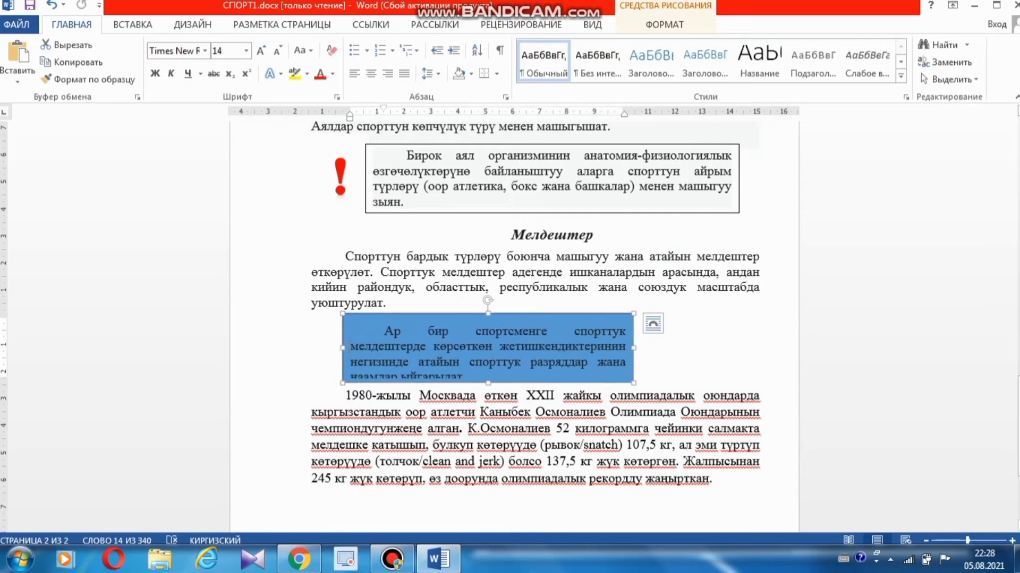
pyautogui.moveTo(334, 346); pyautogui.dragTo(329, 346)
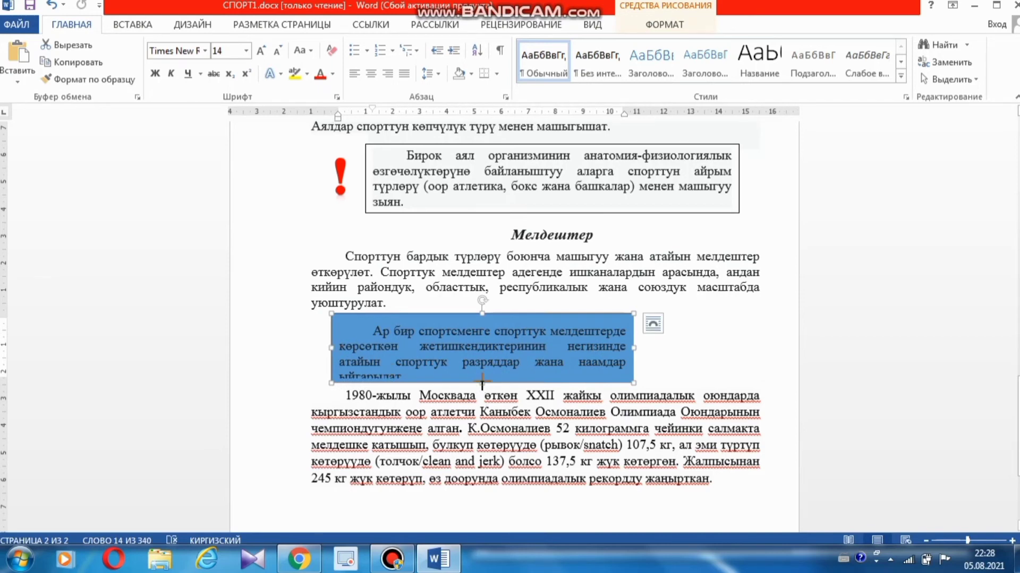
pyautogui.moveTo(481, 381)
pyautogui.mouseDown()
pyautogui.moveTo(482, 405)
pyautogui.moveTo(483, 389)
pyautogui.mouseUp()
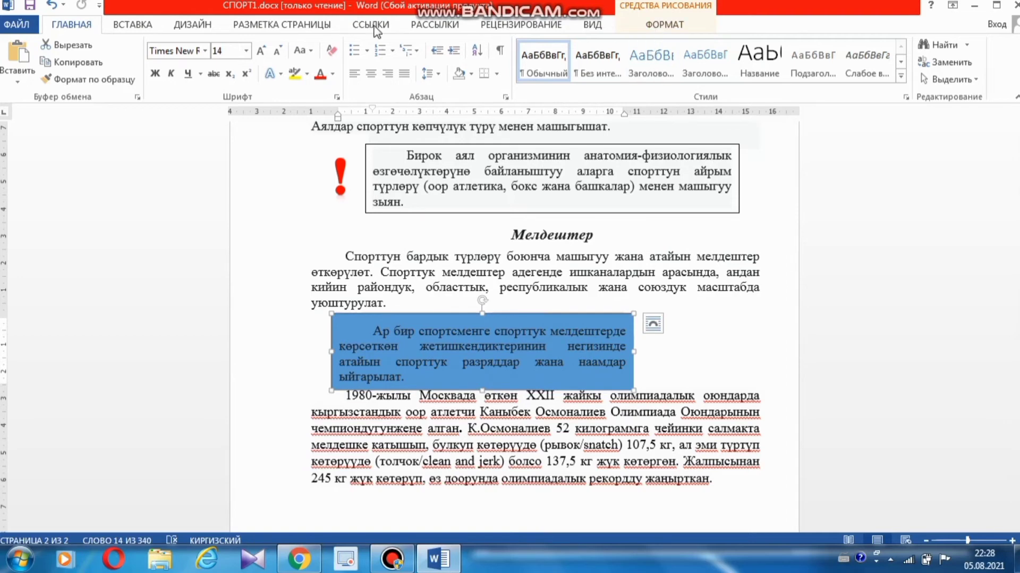
# Step: Remove both the fill and the outline from the "Ар бир спортсменге" rectangle
pyautogui.click(664, 25)
pyautogui.click(367, 46)
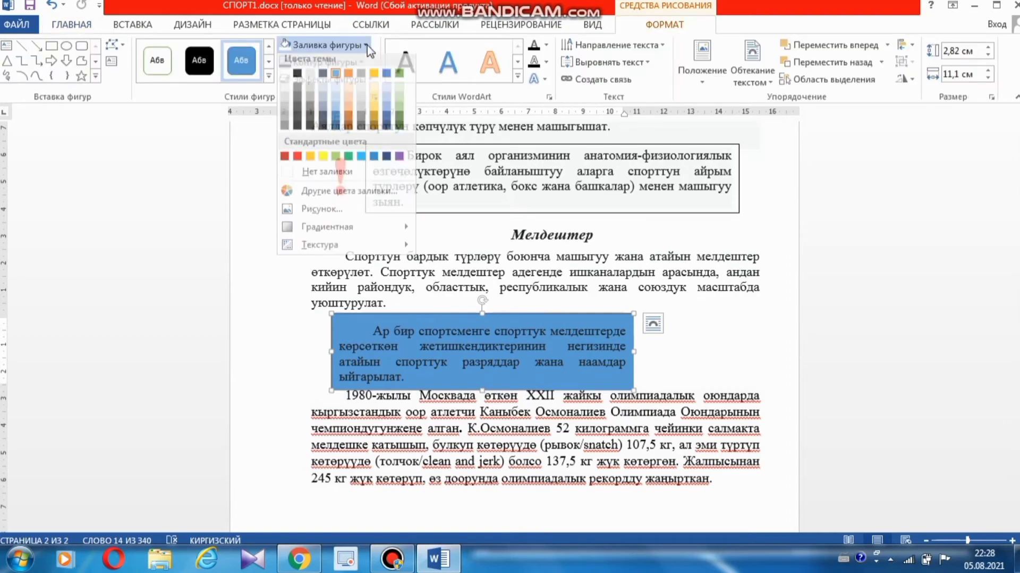
pyautogui.click(326, 171)
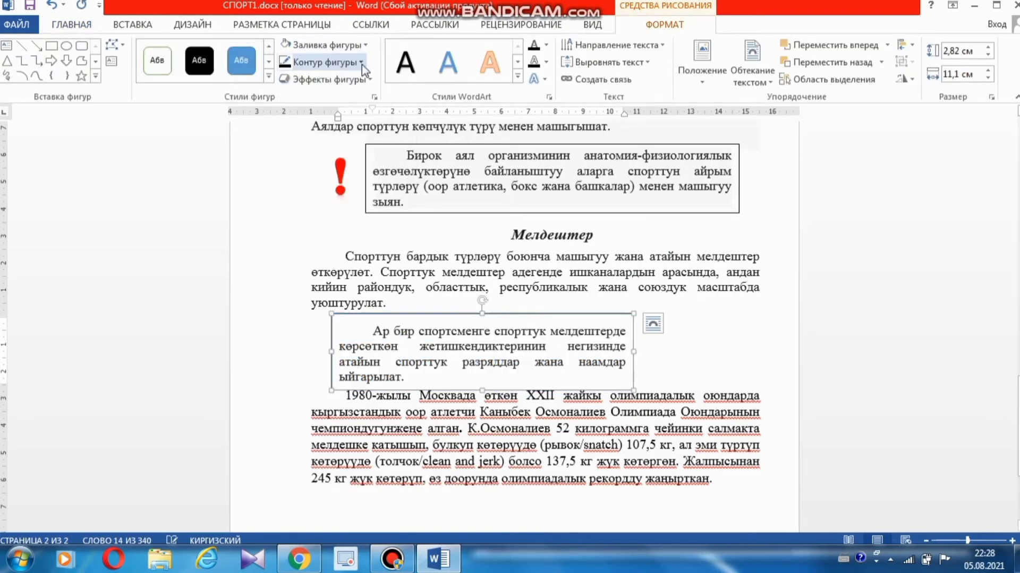
pyautogui.click(361, 62)
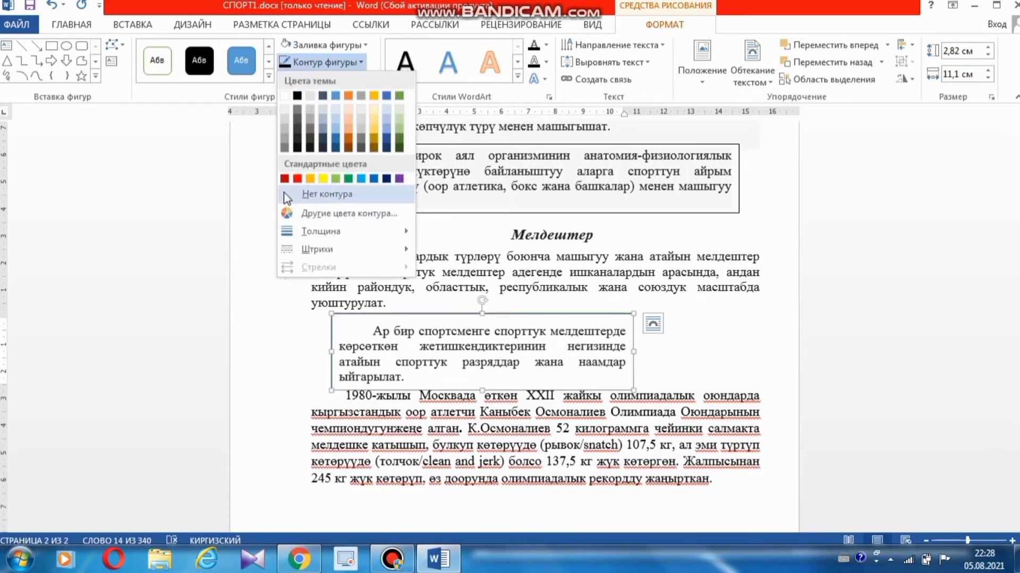
pyautogui.click(283, 192)
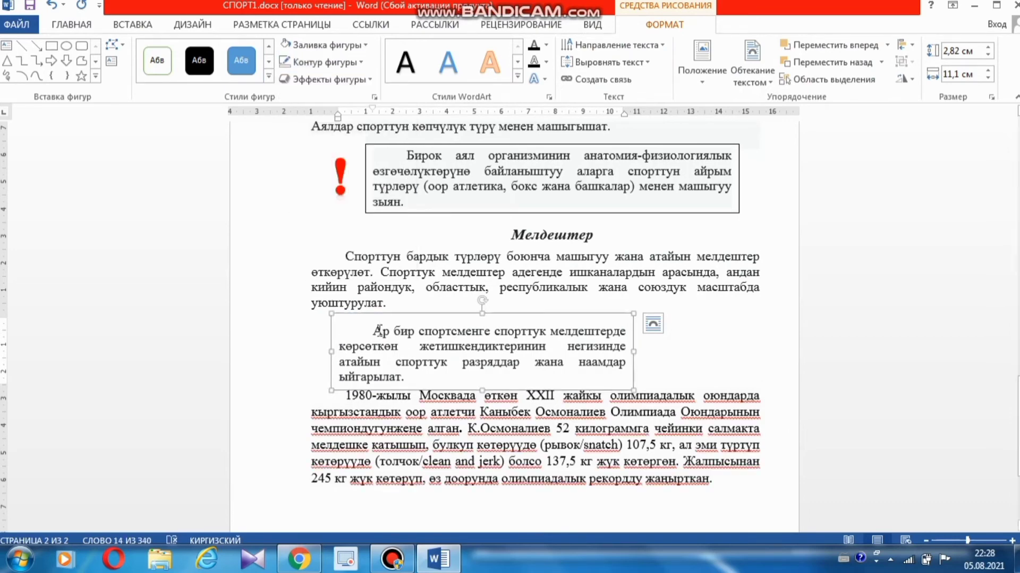
# Step: Italicize the whole "Ар бир спортсменге" sentence inside the borderless rectangle
pyautogui.moveTo(389, 358); pyautogui.dragTo(410, 378)
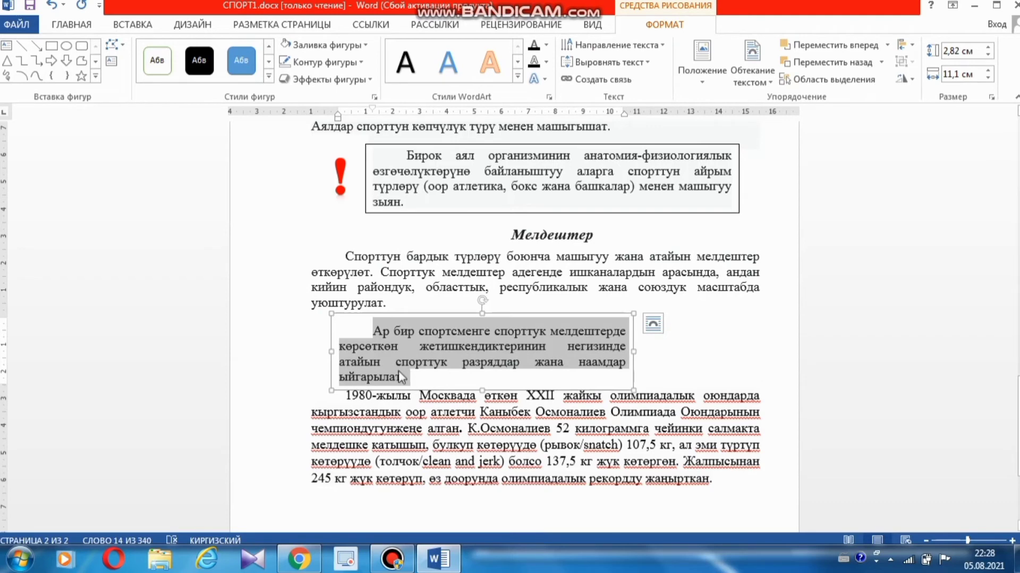
pyautogui.click(94, 29)
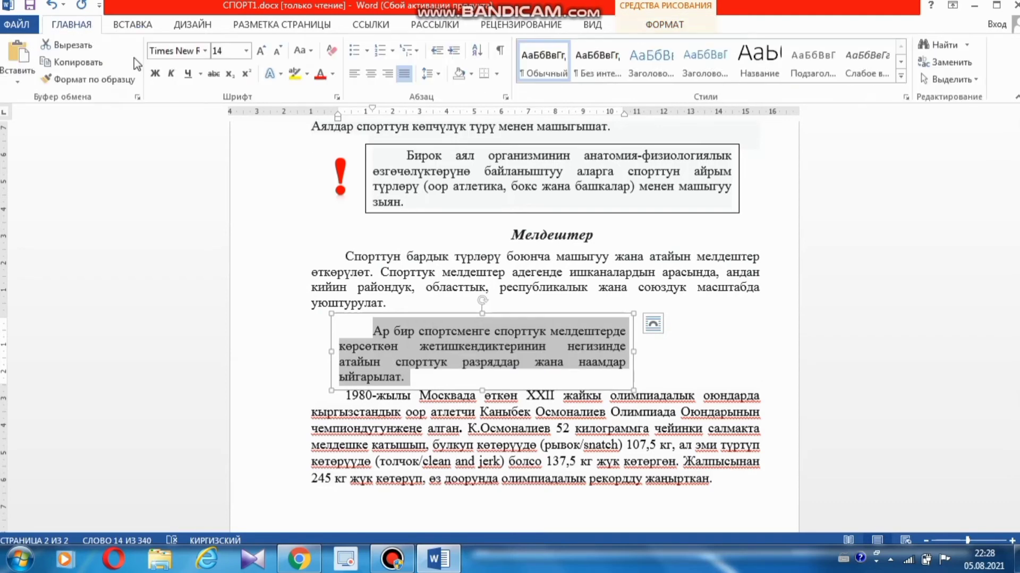
pyautogui.click(170, 73)
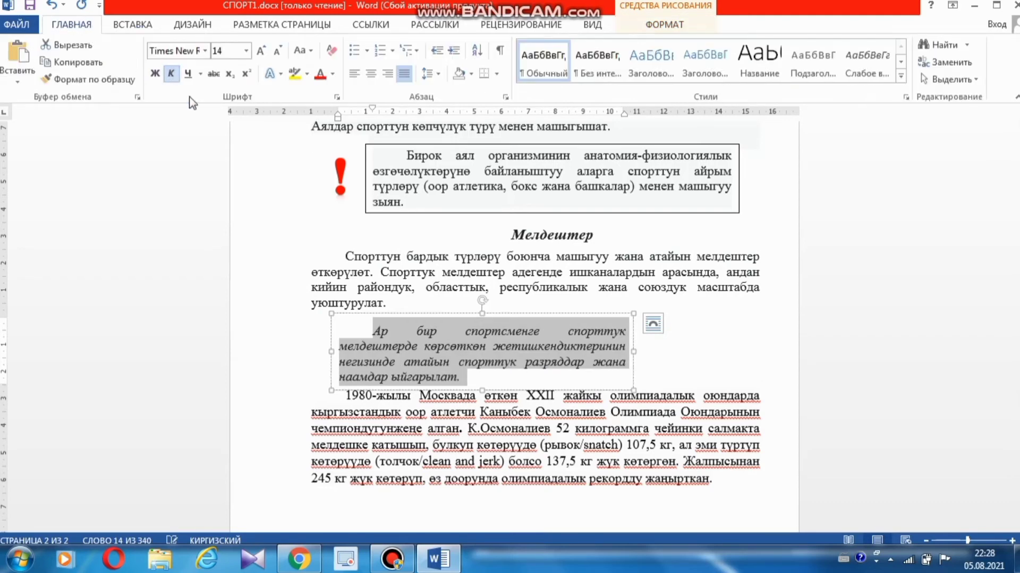
pyautogui.click(600, 385)
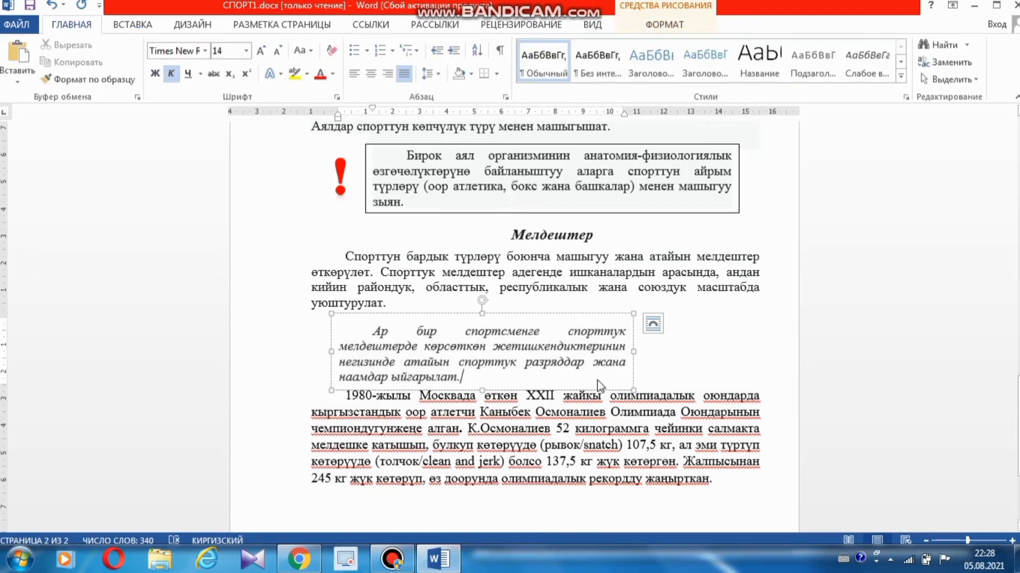
pyautogui.click(698, 368)
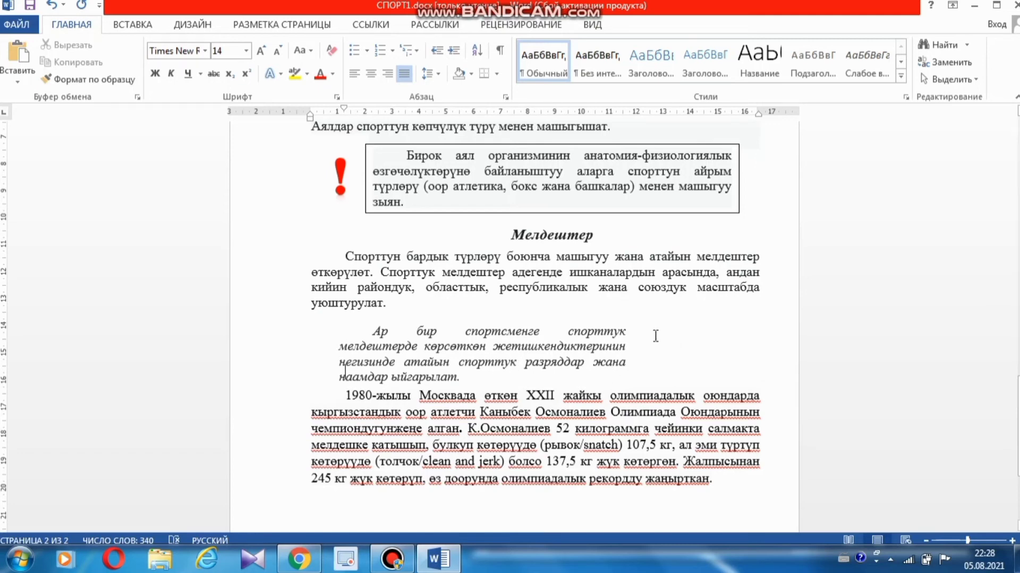
# Step: Add one blank line before the "1980-жылы" paragraph and shift the "Ар бир спортсменге" rectangle slightly down and left
pyautogui.click(471, 378)
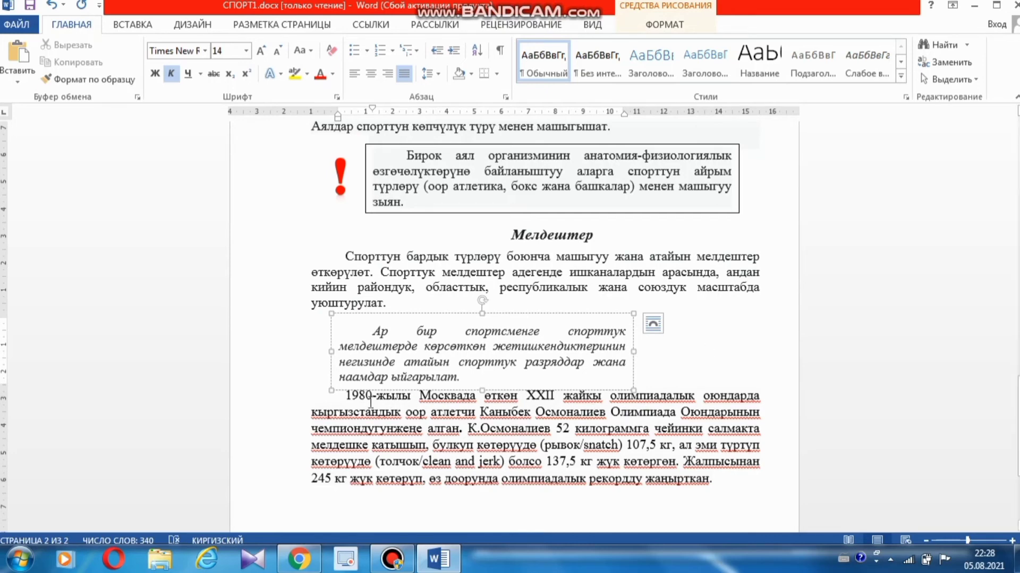
pyautogui.click(348, 396)
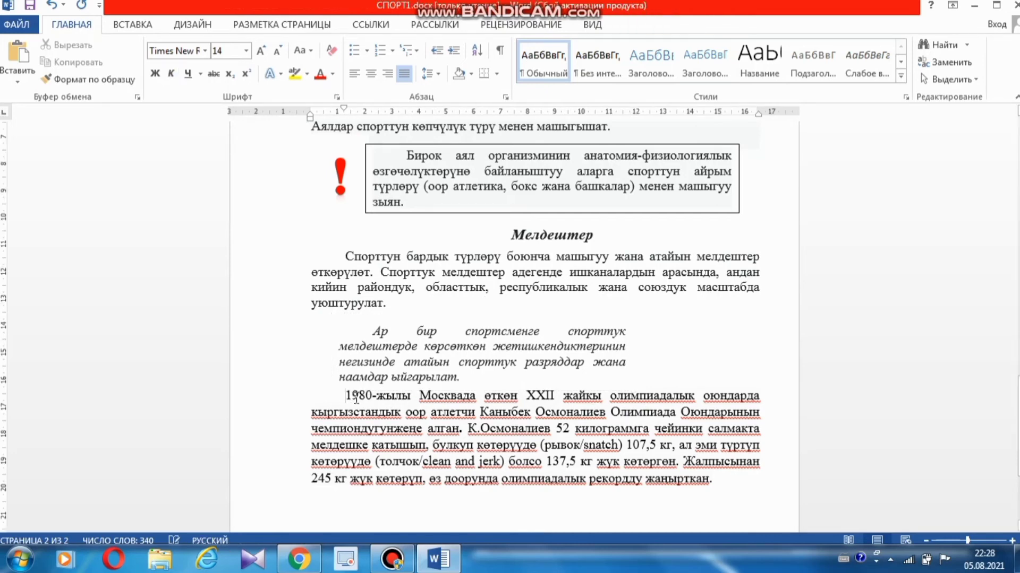
pyautogui.press('Return')
pyautogui.click(370, 363)
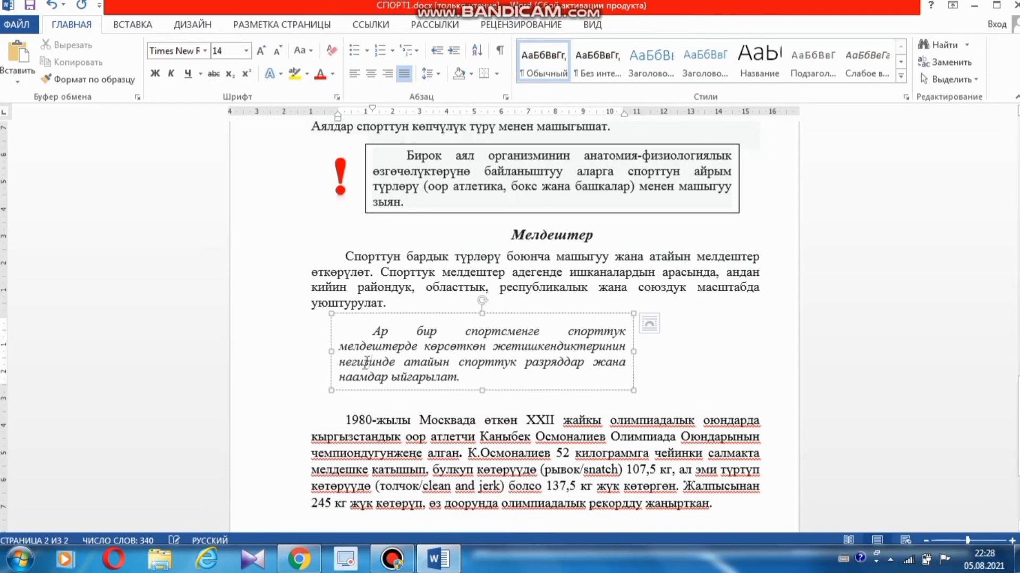
pyautogui.click(334, 323)
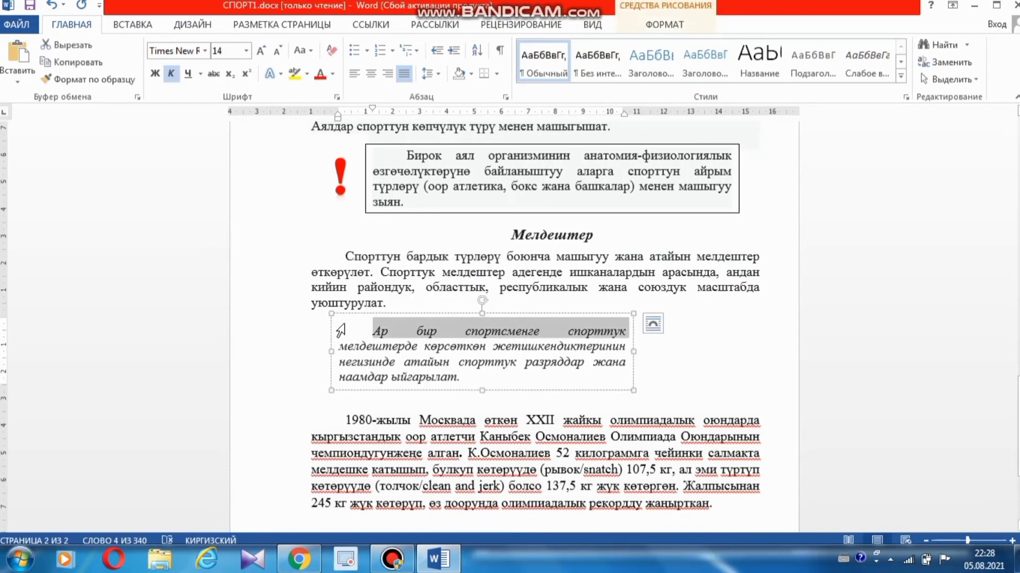
pyautogui.click(386, 361)
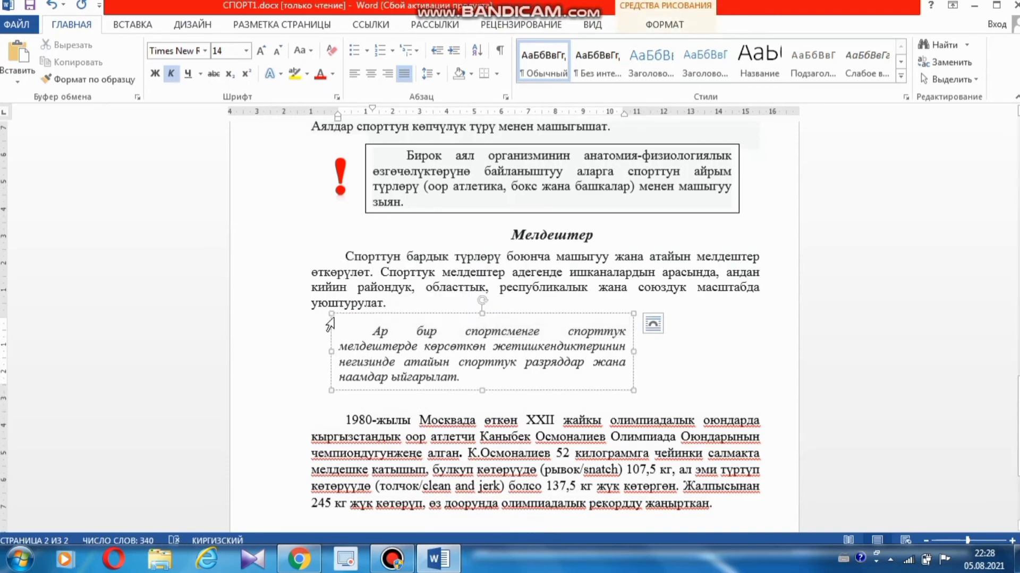
pyautogui.moveTo(329, 322); pyautogui.dragTo(322, 332)
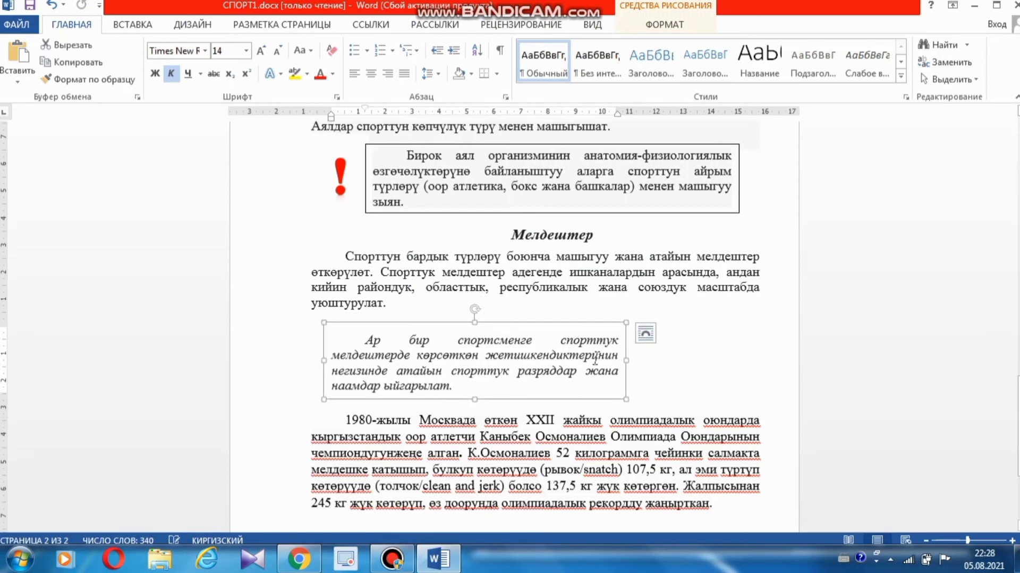
pyautogui.click(652, 354)
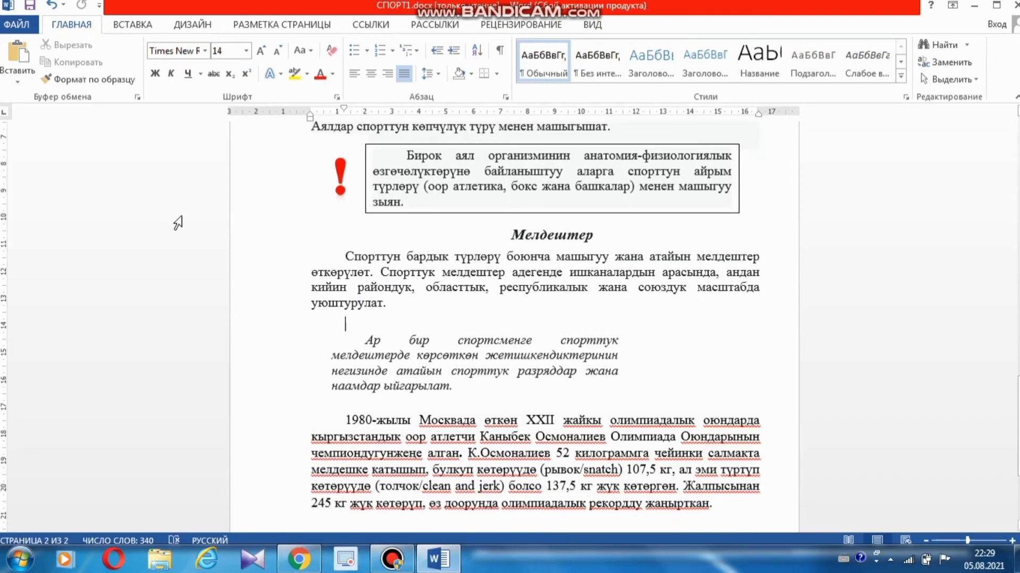
# Step: Switch to Chrome and enlarge the preview of the silver, gold and bronze cups from the "спорт награды" image results, maximizing the window
pyautogui.click(298, 560)
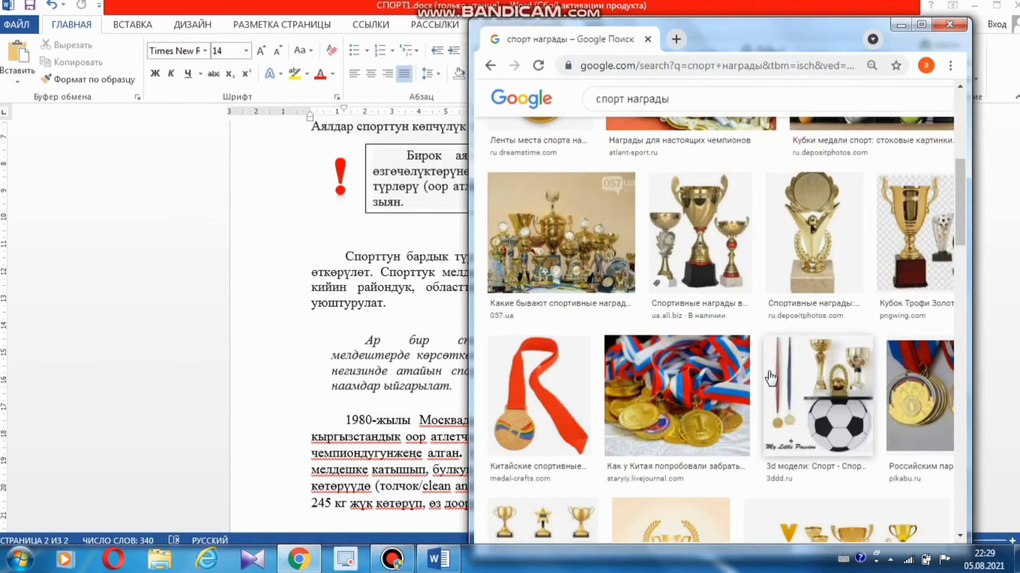
pyautogui.scroll(-4, 771, 378)
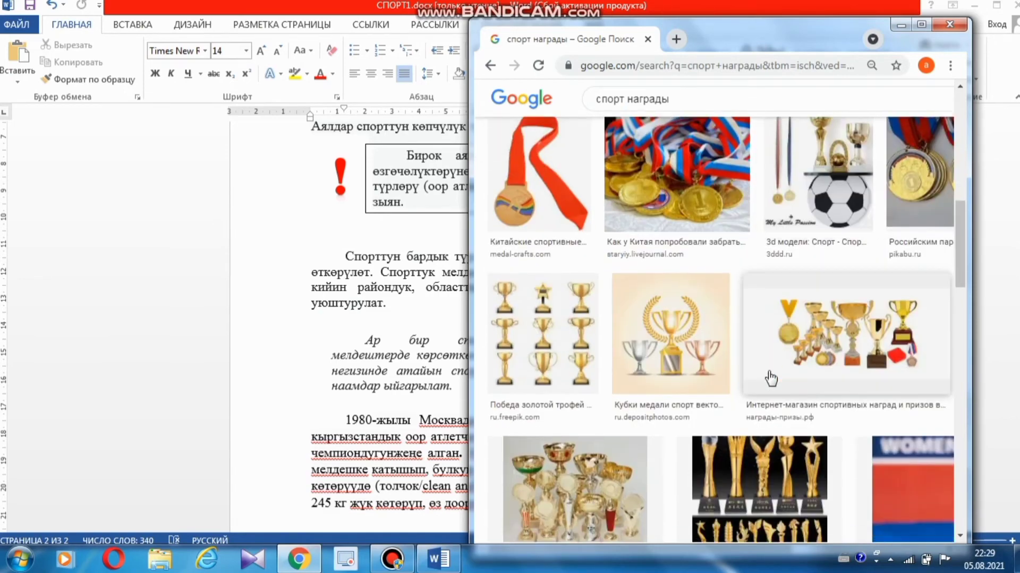
pyautogui.scroll(-4, 796, 372)
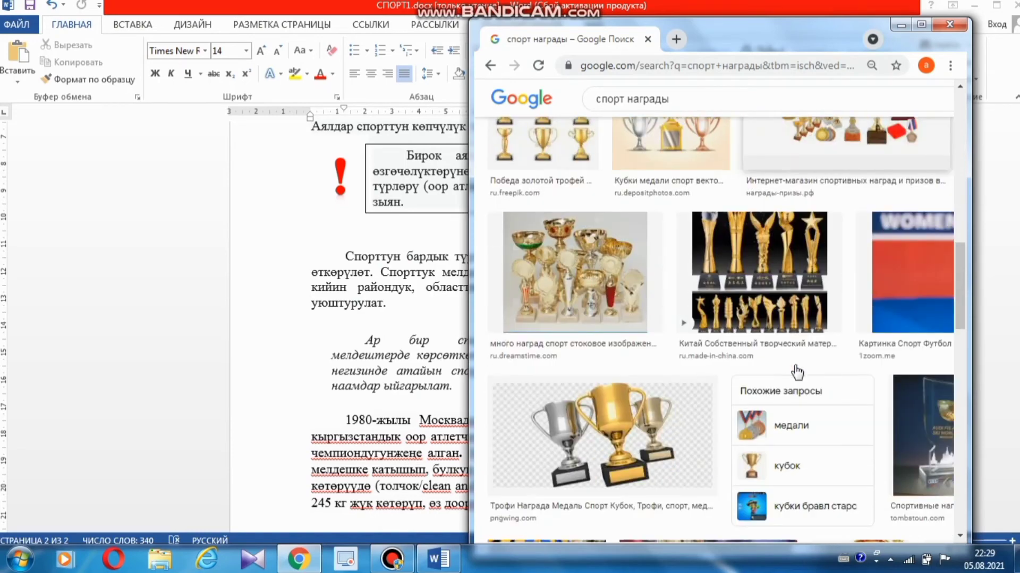
pyautogui.scroll(6, 796, 370)
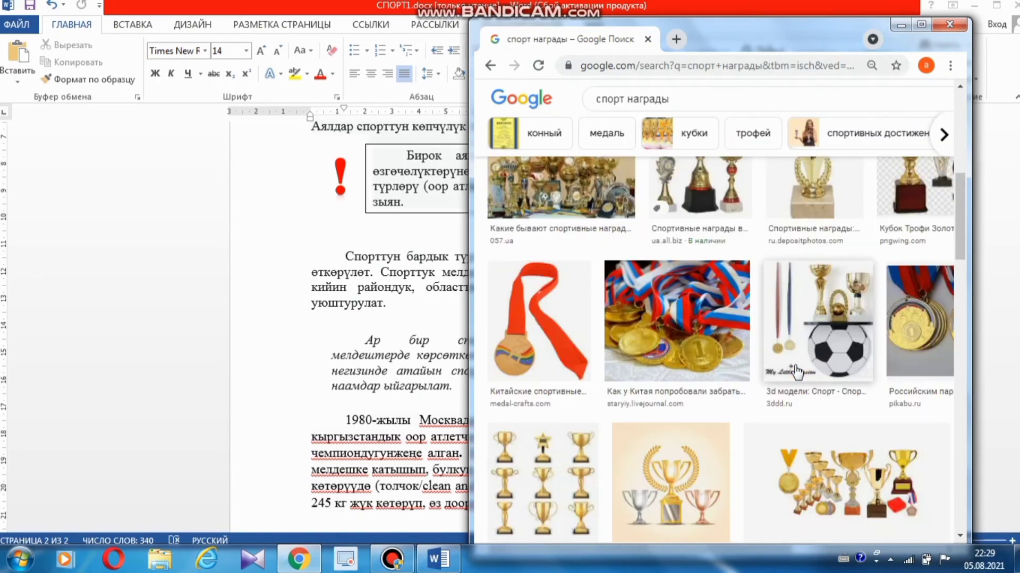
pyautogui.scroll(5, 795, 372)
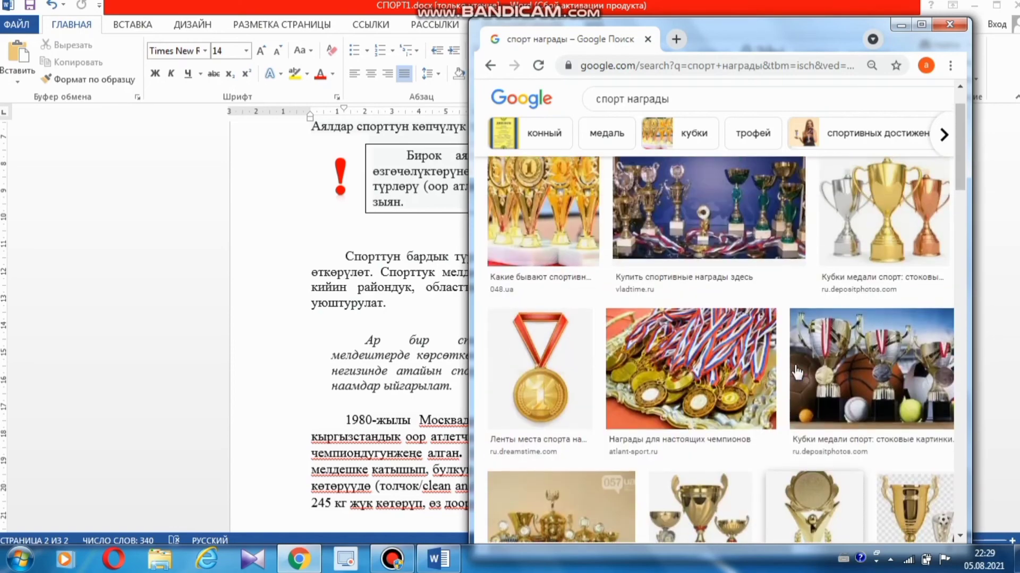
pyautogui.click(916, 226)
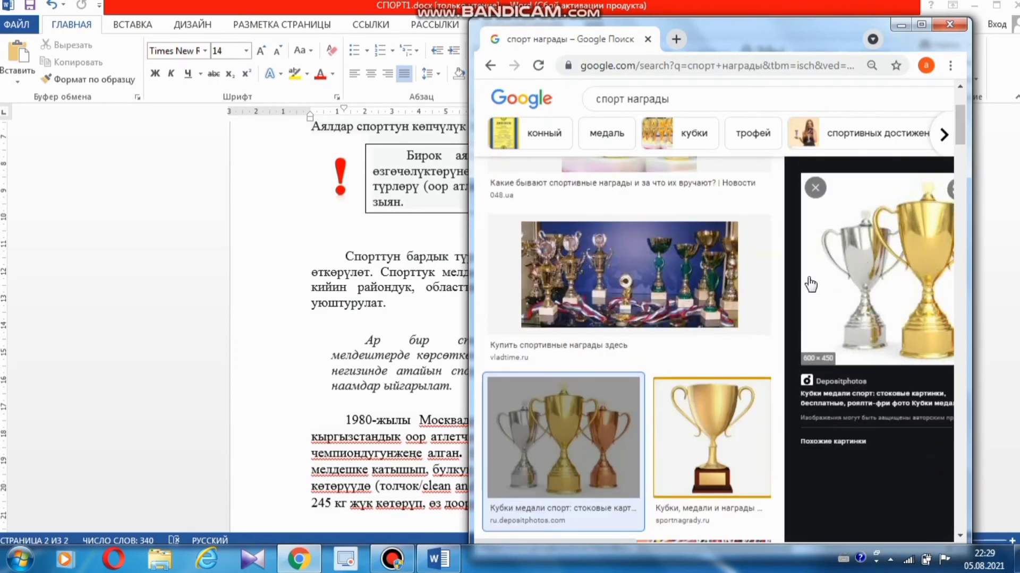
pyautogui.click(921, 27)
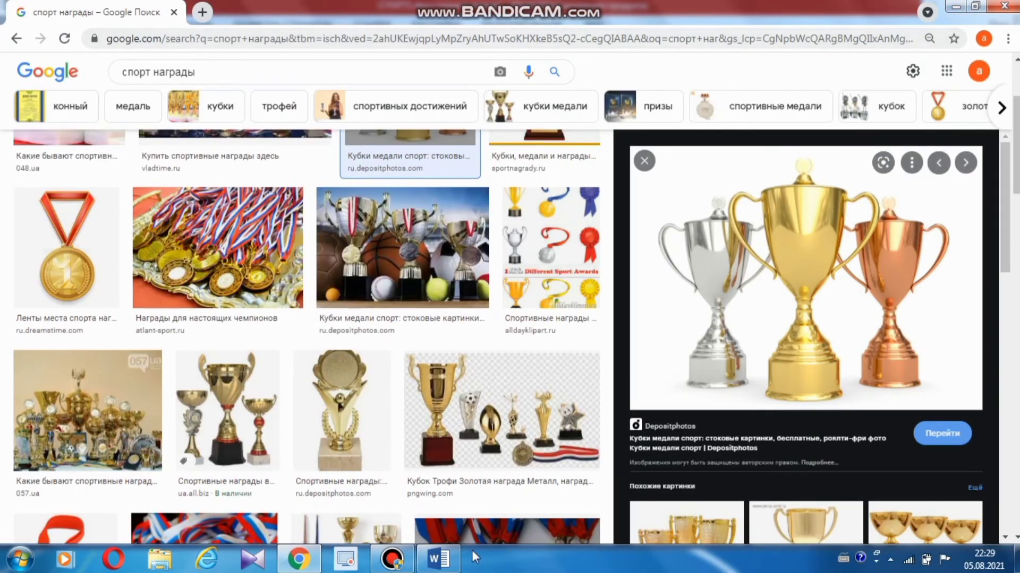
# Step: Switch back to Word, insert a screen clipping of the three cups below the first "Мелдештер" paragraph, and give it square text wrapping
pyautogui.click(443, 558)
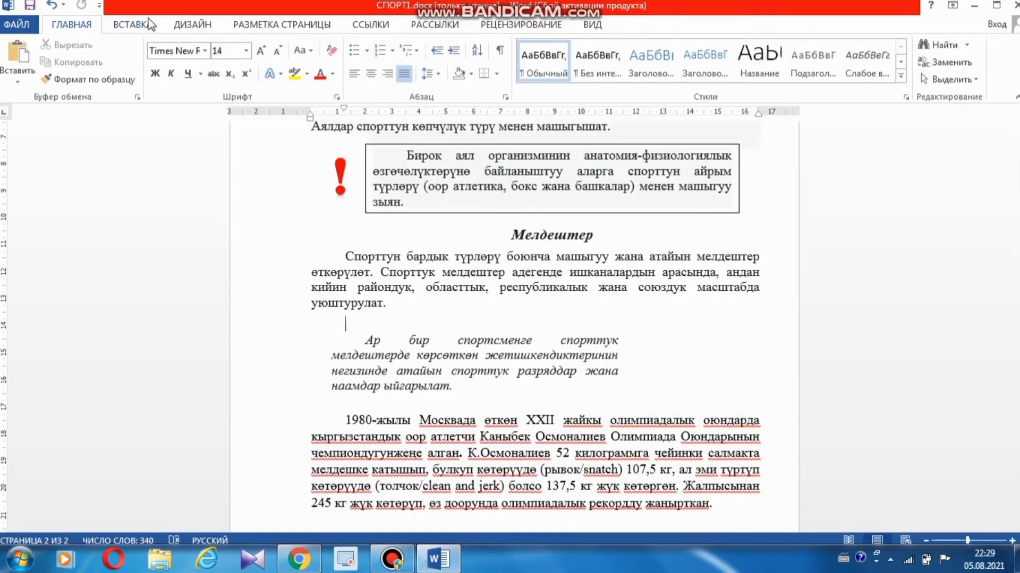
pyautogui.click(127, 25)
pyautogui.click(332, 80)
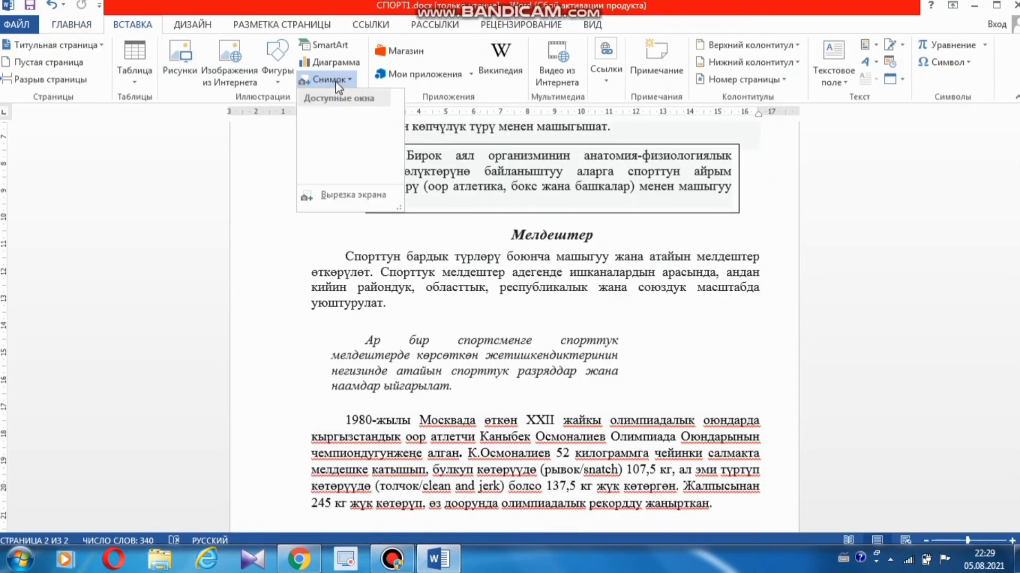
pyautogui.click(352, 196)
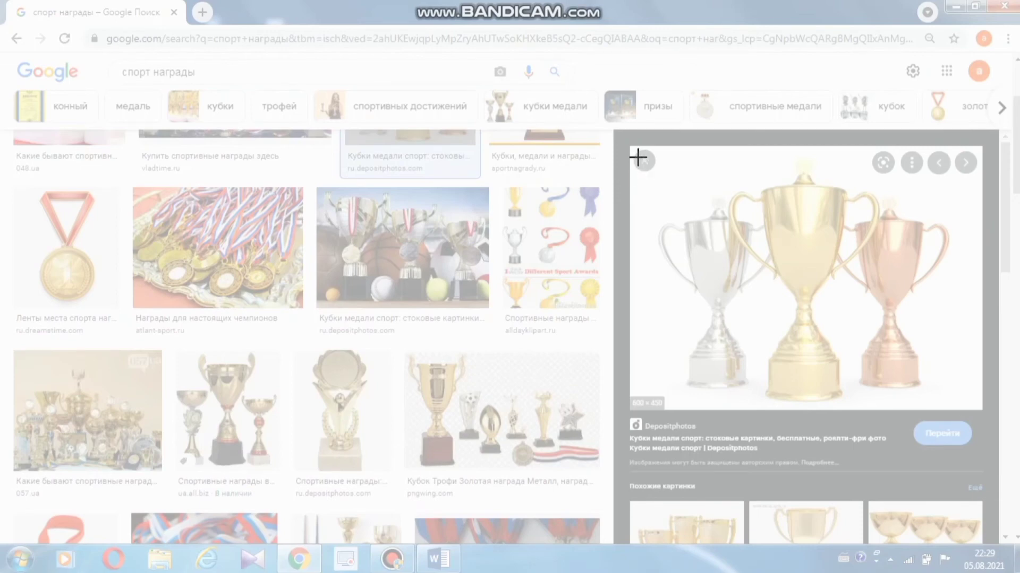
pyautogui.moveTo(638, 157); pyautogui.dragTo(982, 409)
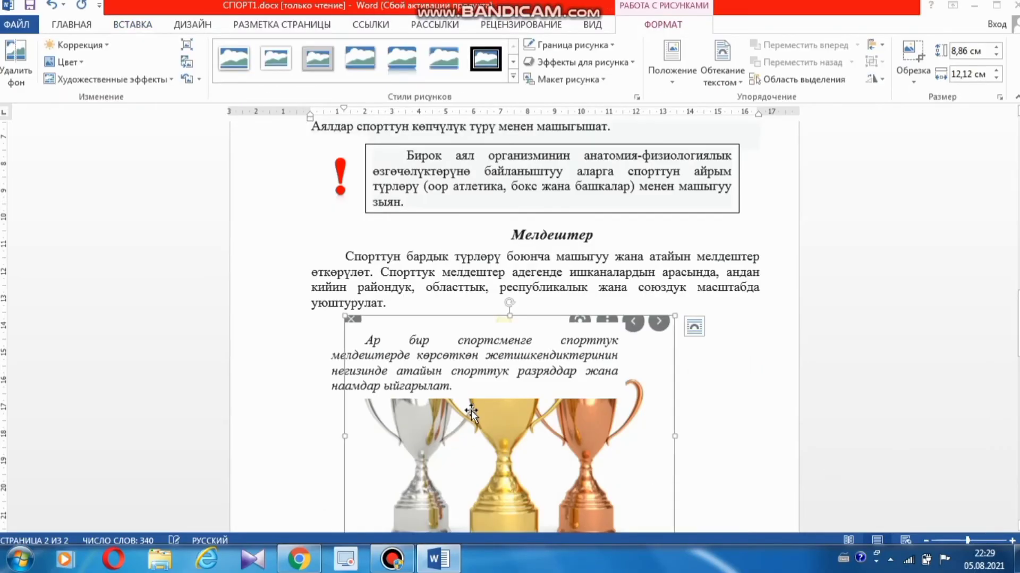
pyautogui.click(696, 331)
pyautogui.click(738, 389)
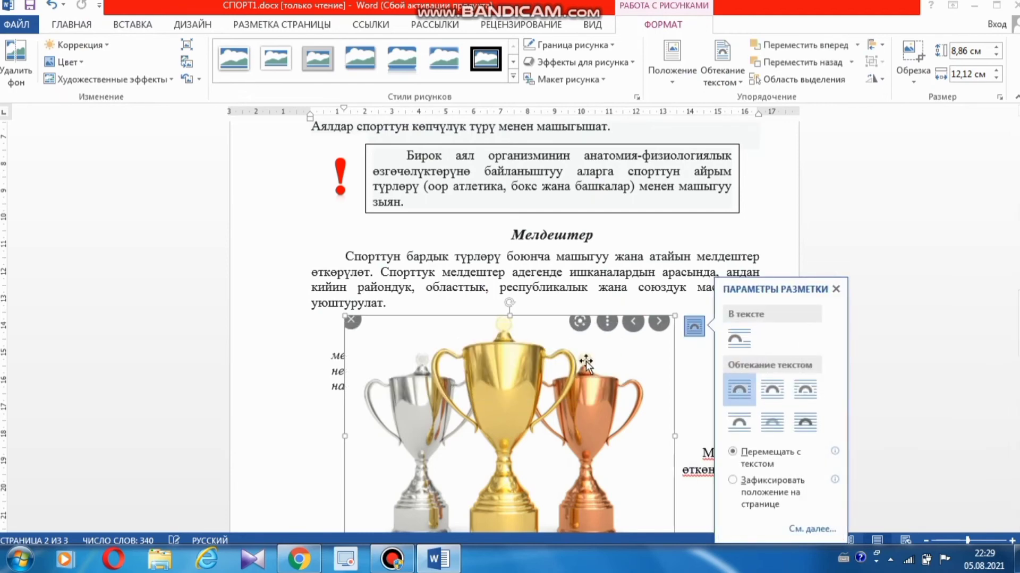